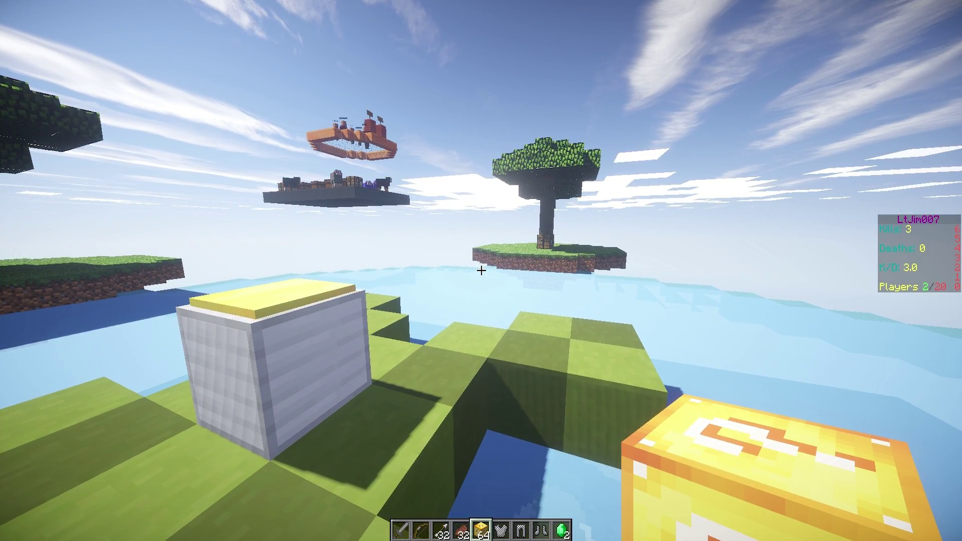
- Fly to the grey chest platform and break the lucky block there, spawning coloured sheep
{"action": "key", "text": "w"}
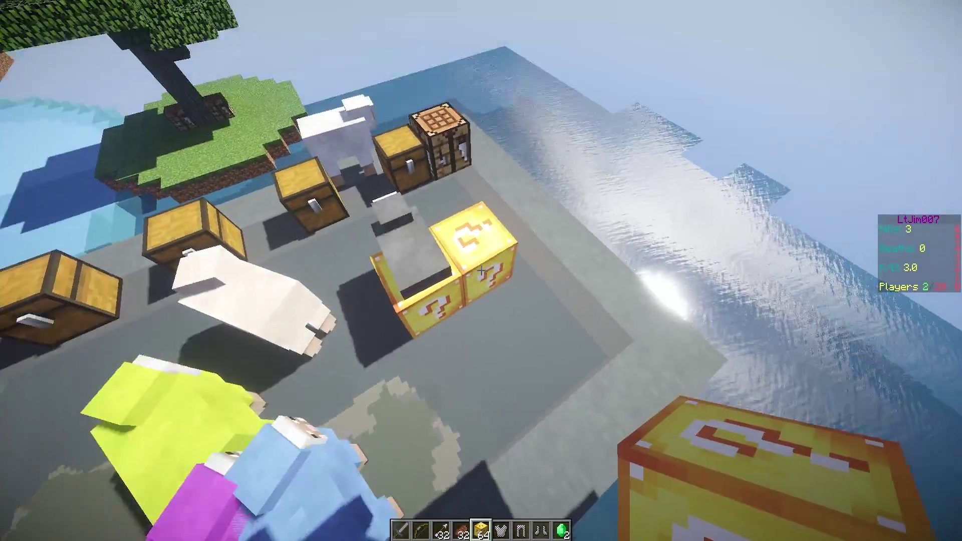
{"action": "left_click", "coordinate": [481, 271]}
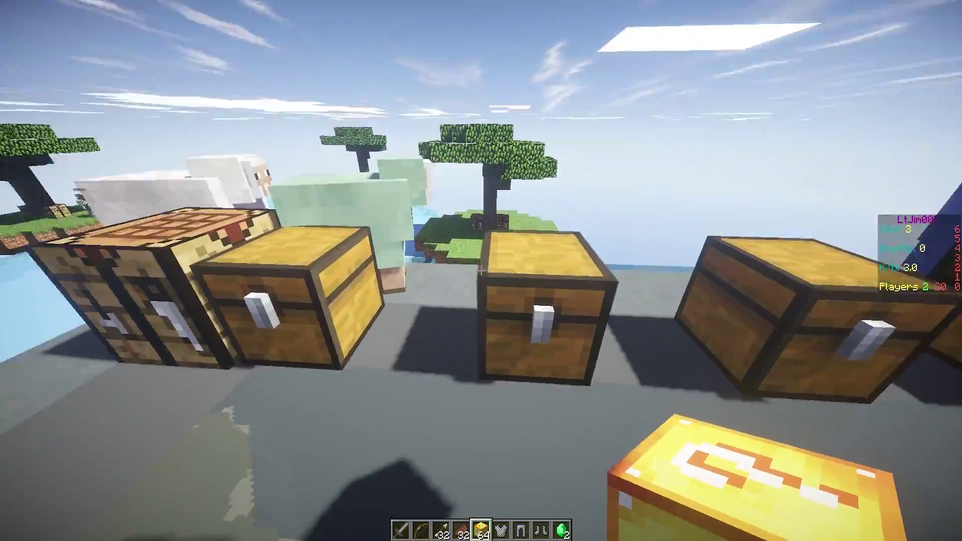
- Open the platform chests one by one to inspect their loot, including gold ingots
{"action": "right_click", "coordinate": [481, 270]}
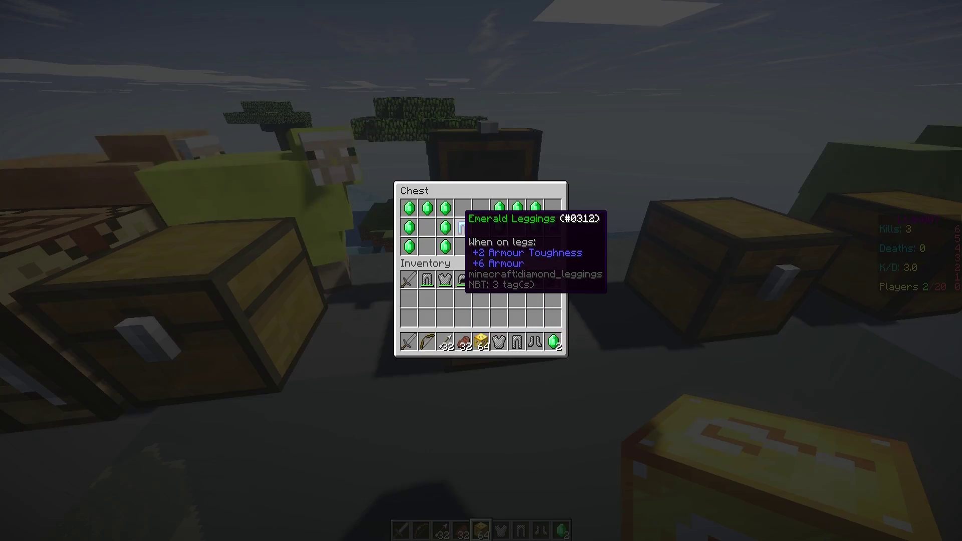
{"action": "key", "text": "e"}
{"action": "right_click", "coordinate": [481, 271]}
{"action": "key", "text": "e"}
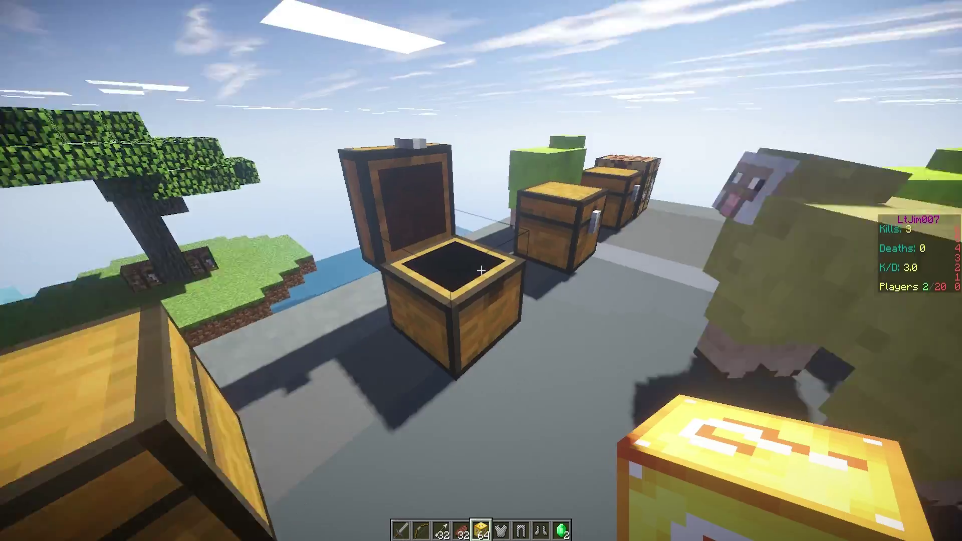
{"action": "key", "text": "space"}
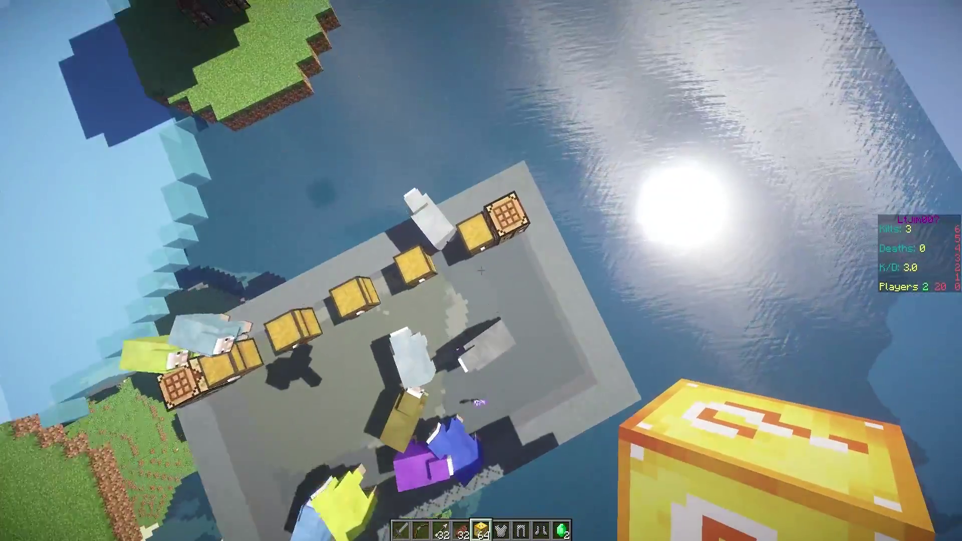
{"action": "right_click", "coordinate": [482, 271]}
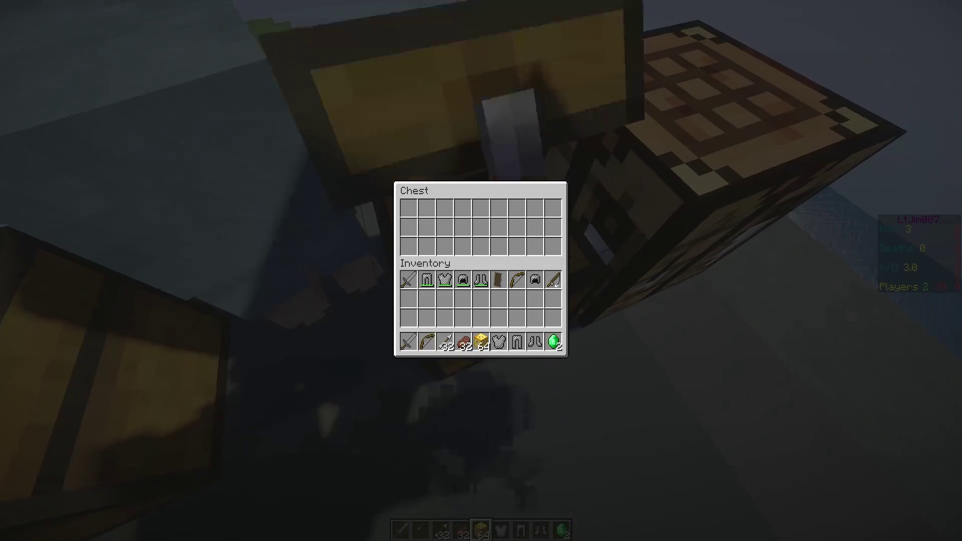
{"action": "key", "text": "Escape"}
{"action": "right_click", "coordinate": [481, 271]}
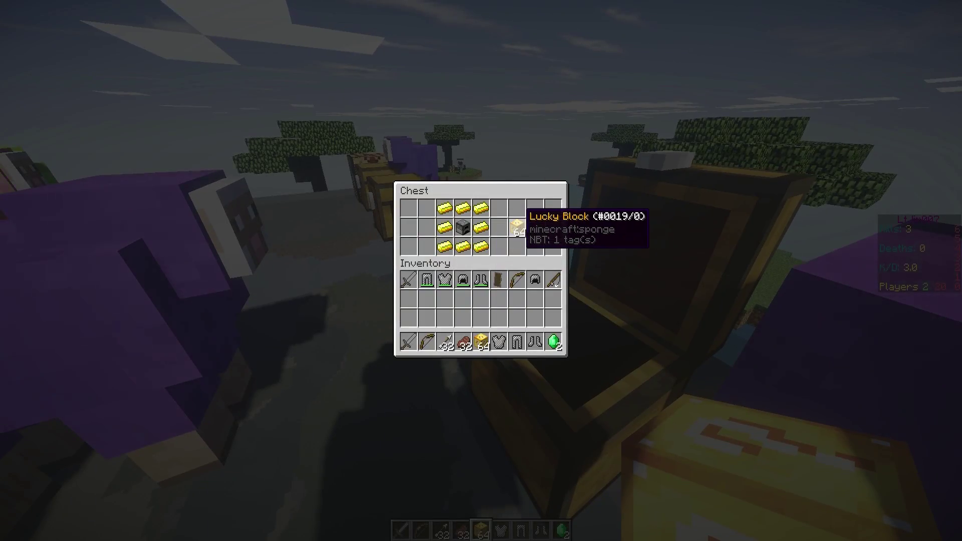
{"action": "key", "text": "Escape"}
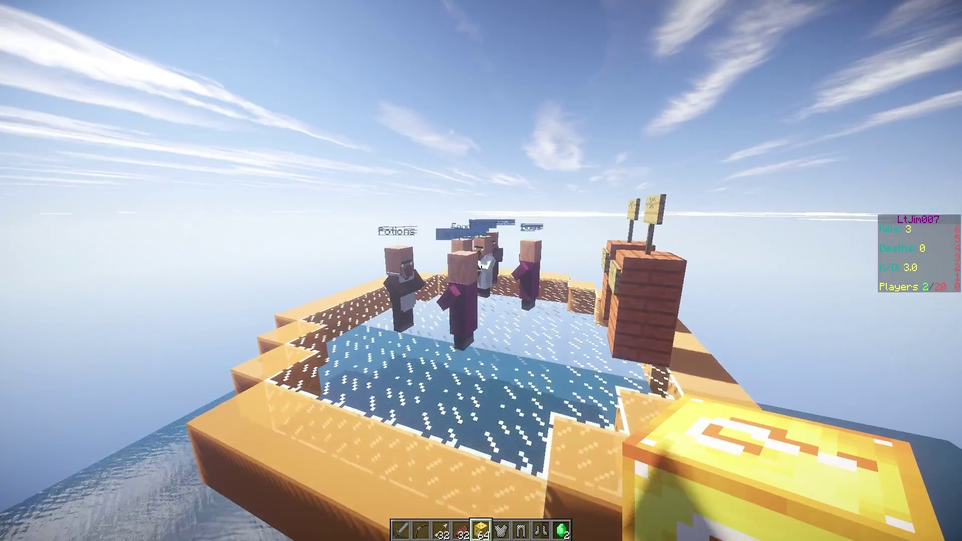
- Cross the glass villager shop platform and hit both signs on the pillars
{"action": "key", "text": "w"}
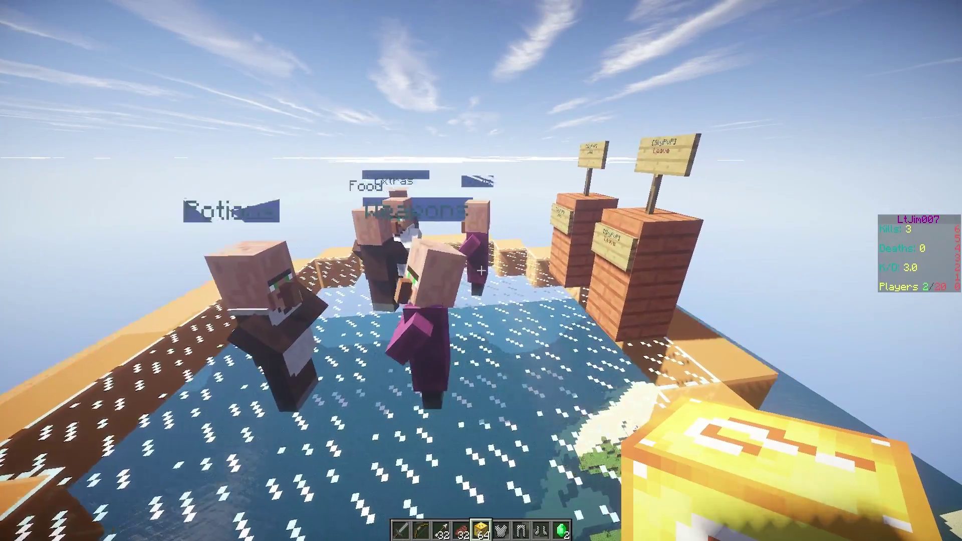
{"action": "key", "text": "d"}
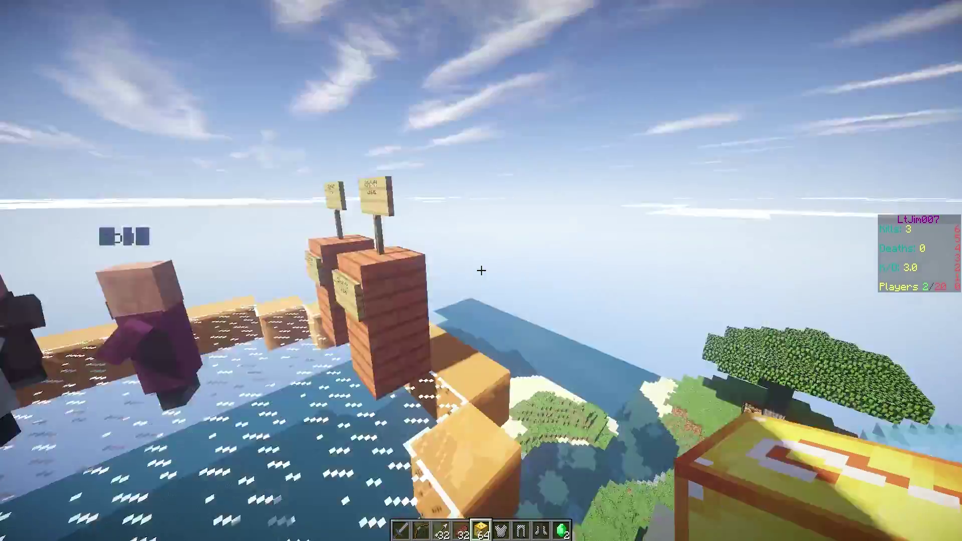
{"action": "key", "text": "w"}
{"action": "left_click", "coordinate": [481, 270]}
{"action": "left_click", "coordinate": [482, 271]}
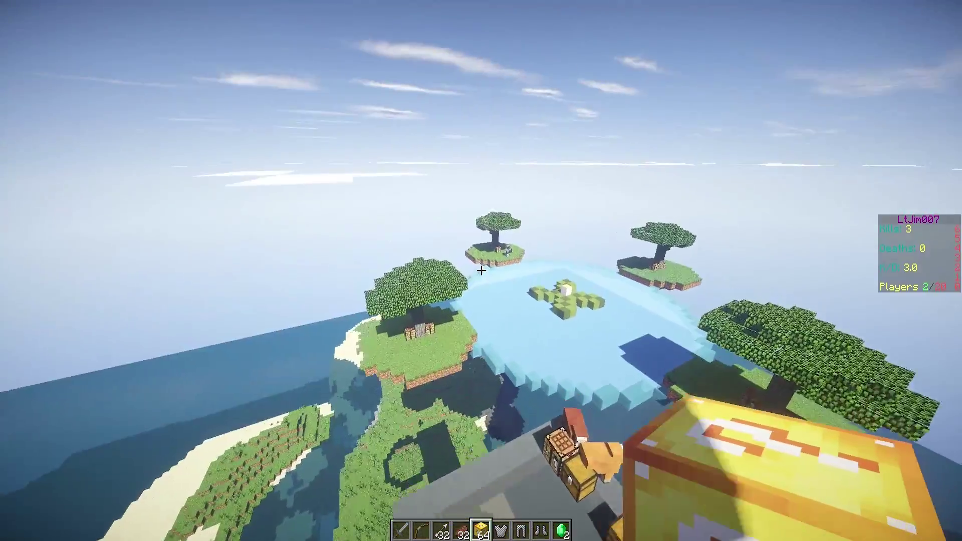
- Fly past the central glass dome and land on the tree island
{"action": "key", "text": "w"}
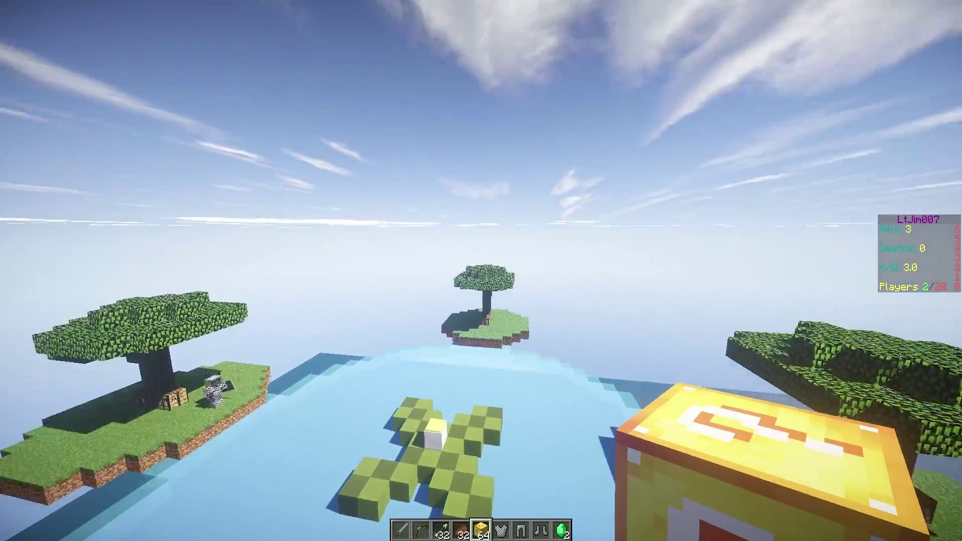
{"action": "key", "text": "w"}
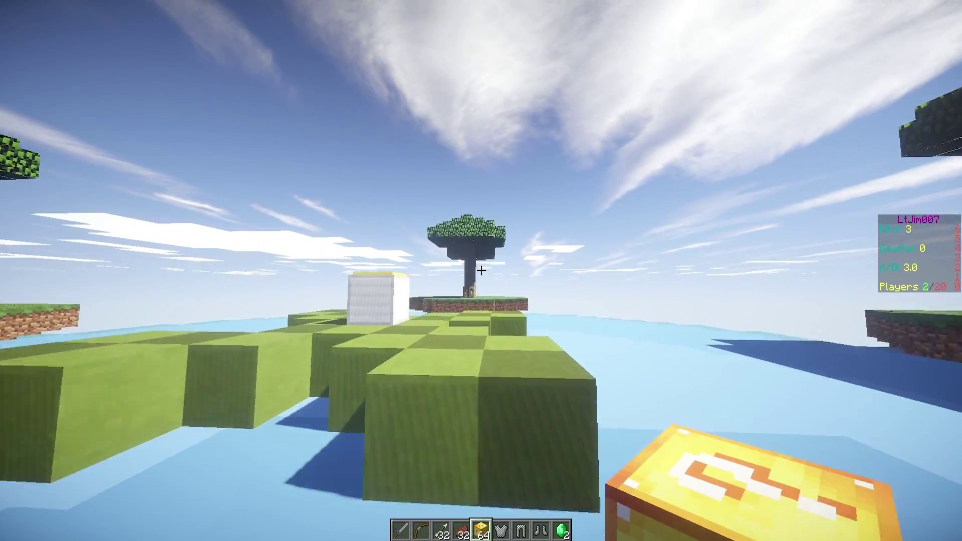
{"action": "key", "text": "w"}
{"action": "key", "text": "space"}
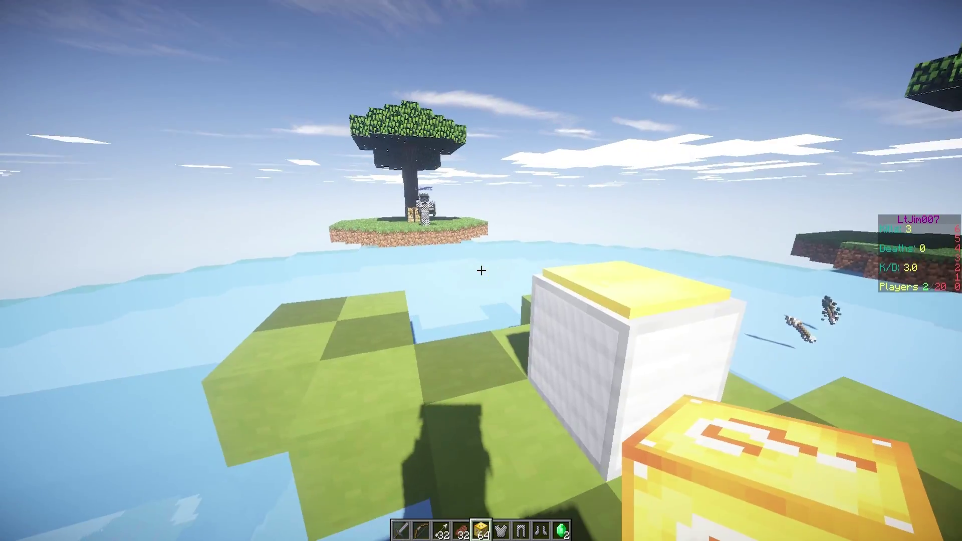
{"action": "key", "text": "w"}
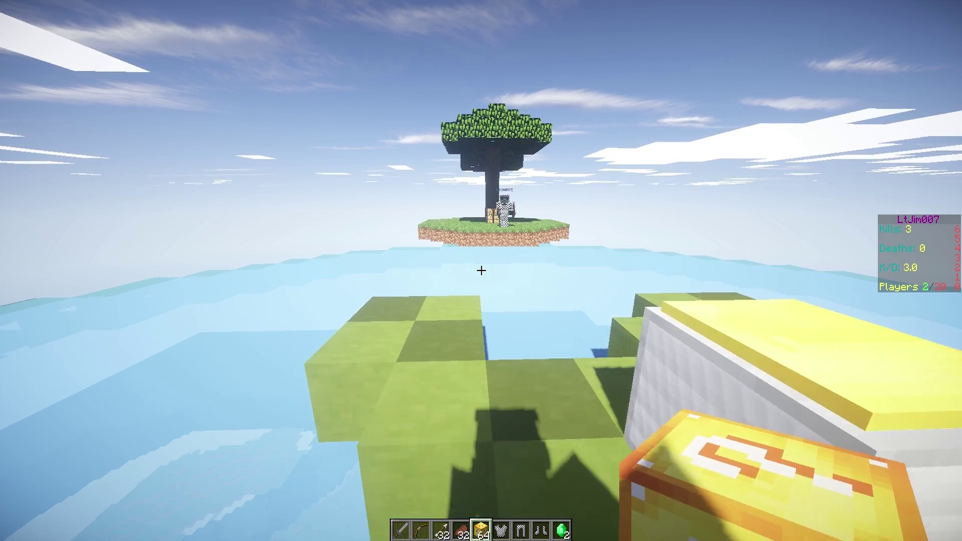
{"action": "key", "text": "w"}
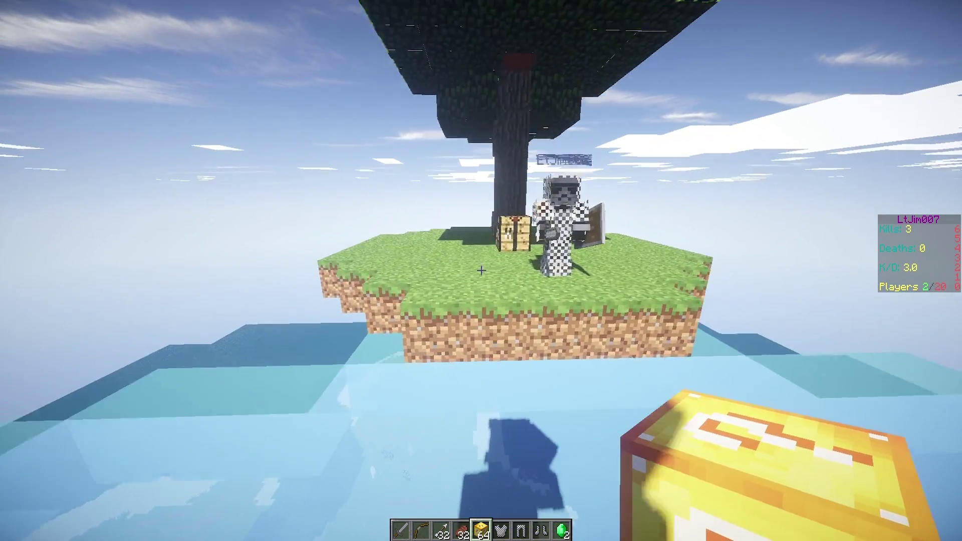
{"action": "key", "text": "space"}
- Run /skypvp in chat to list the SkyPvP commands
{"action": "key", "text": "w"}
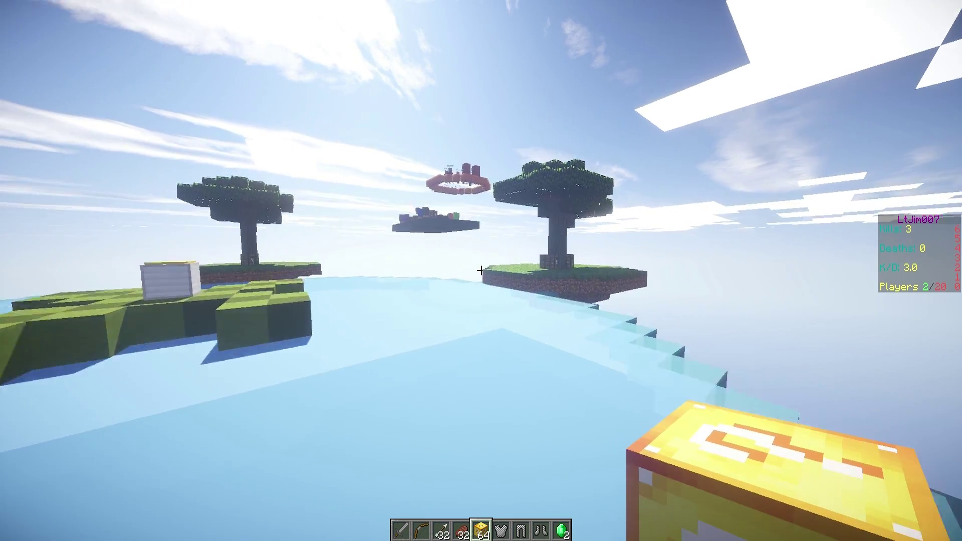
{"action": "type", "text": "t"}
{"action": "type", "text": "/skypvp"}
{"action": "key", "text": "Return"}
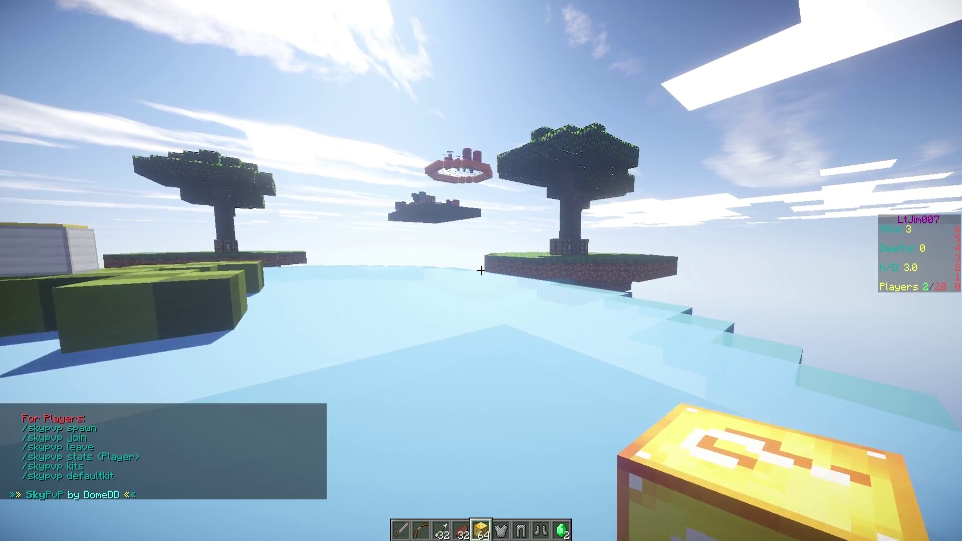
{"action": "key", "text": "w"}
{"action": "key", "text": "t"}
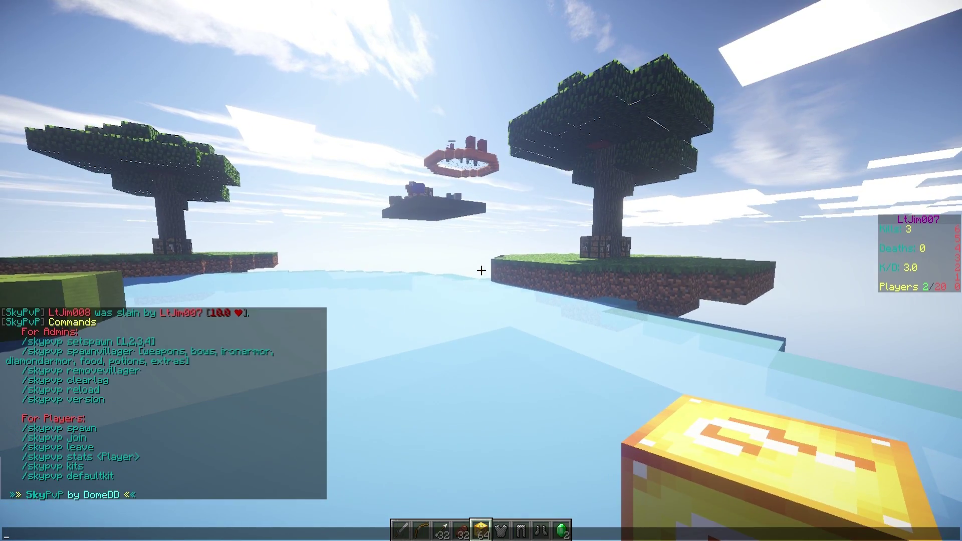
{"action": "key", "text": "Escape"}
- Set arena spawn points 1, 2 and 3 on three islands with /skypvp setspawn
{"action": "key", "text": "w"}
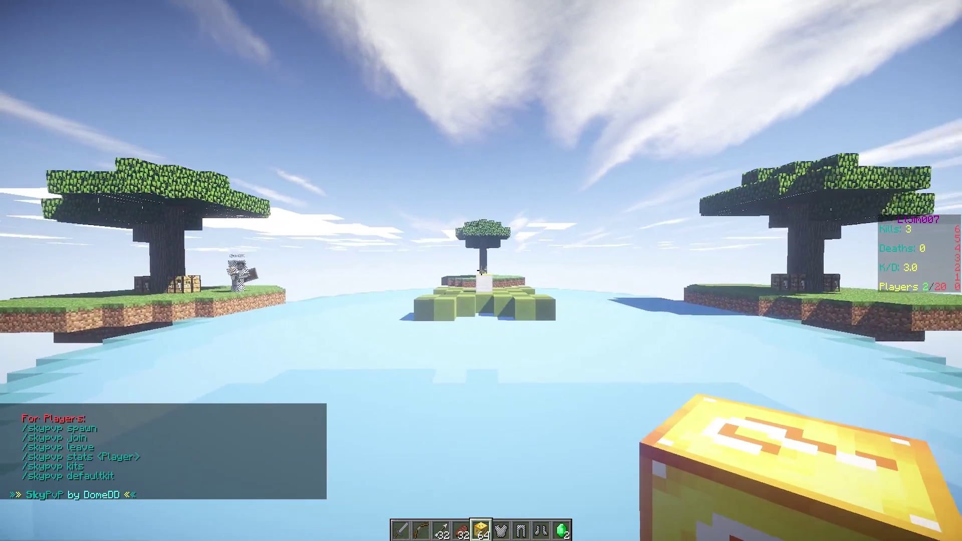
{"action": "key", "text": "t"}
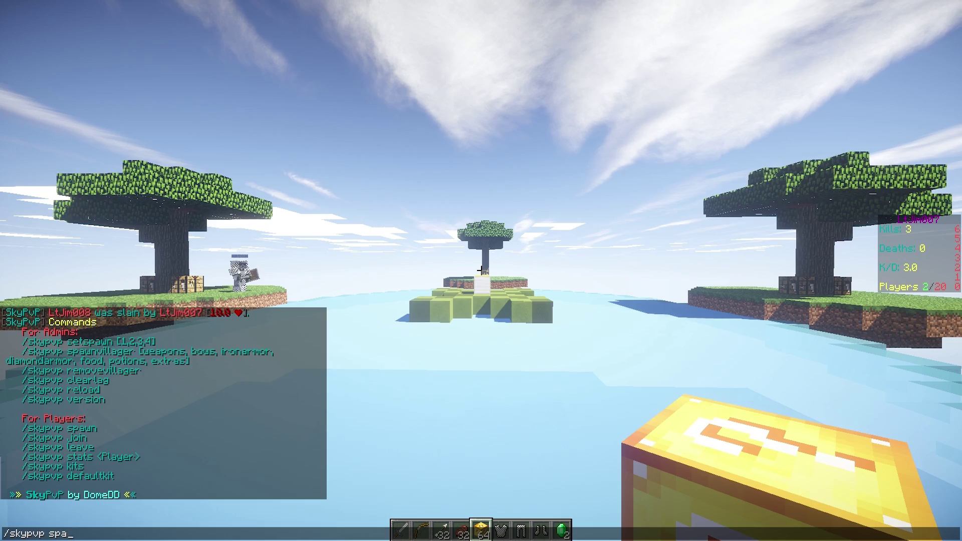
{"action": "key", "text": "Return"}
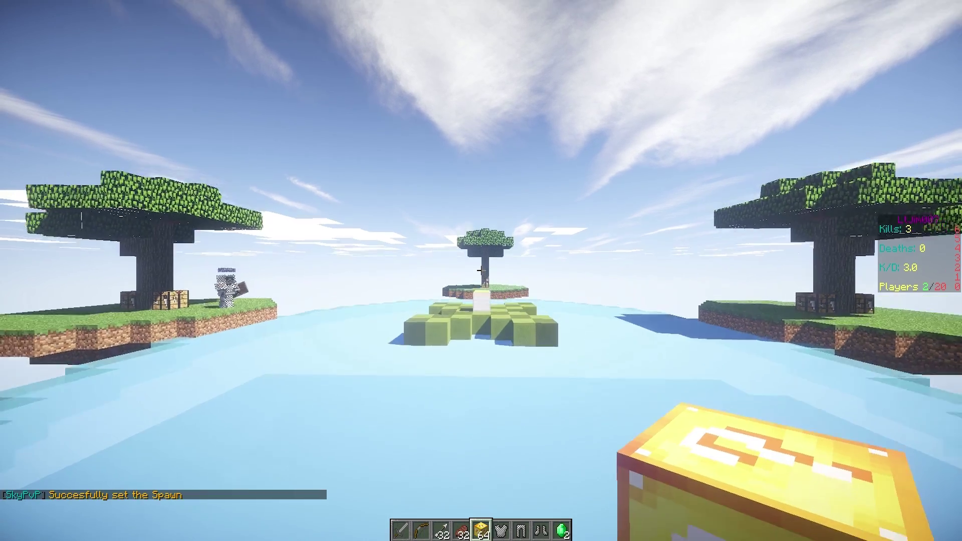
{"action": "key", "text": "w"}
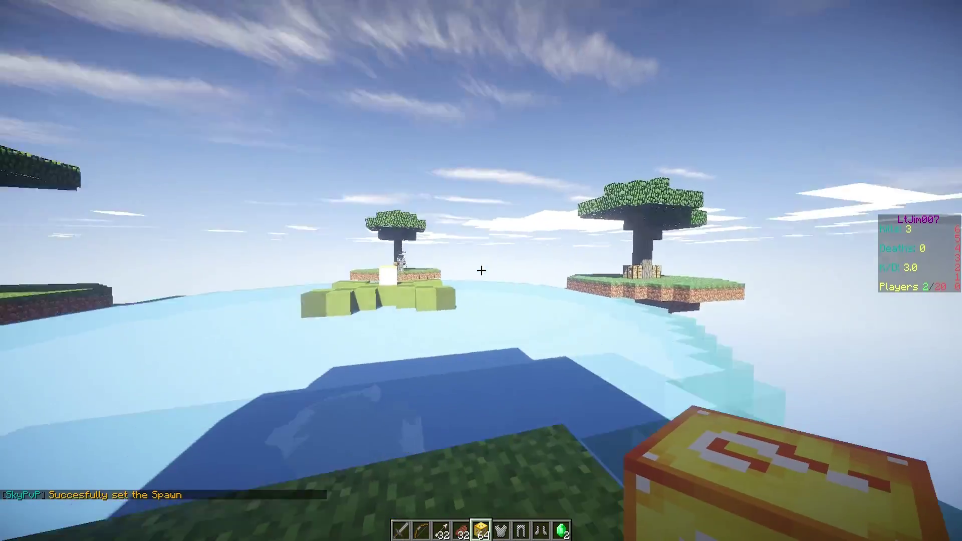
{"action": "type", "text": "t"}
{"action": "type", "text": "/skypvp setspawn 2"}
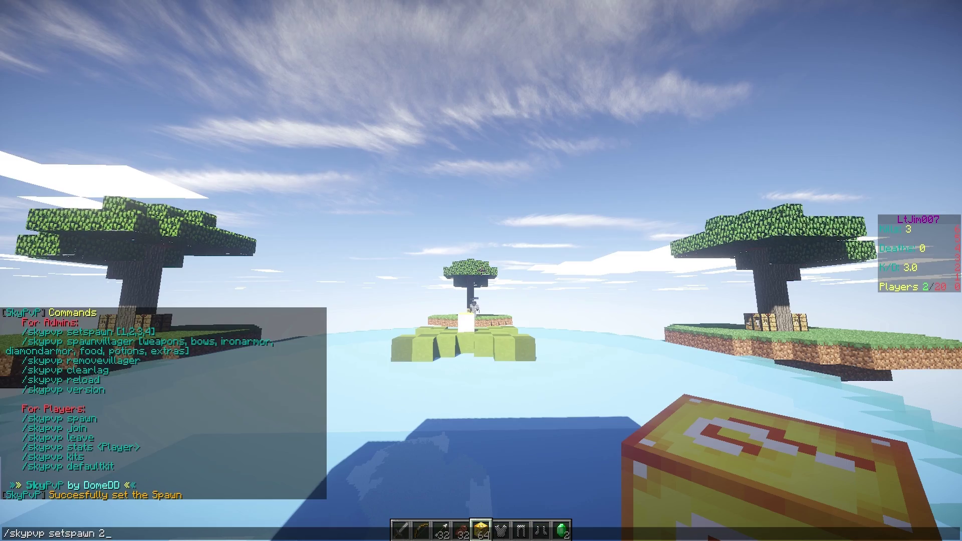
{"action": "key", "text": "Return"}
{"action": "key", "text": "w"}
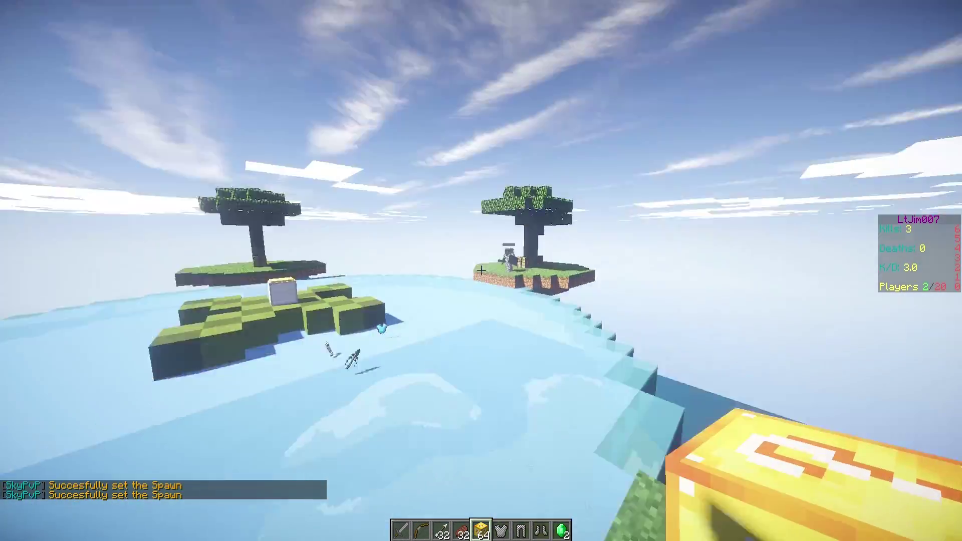
{"action": "type", "text": "t/skypvp setspawn 3"}
{"action": "key", "text": "Return"}
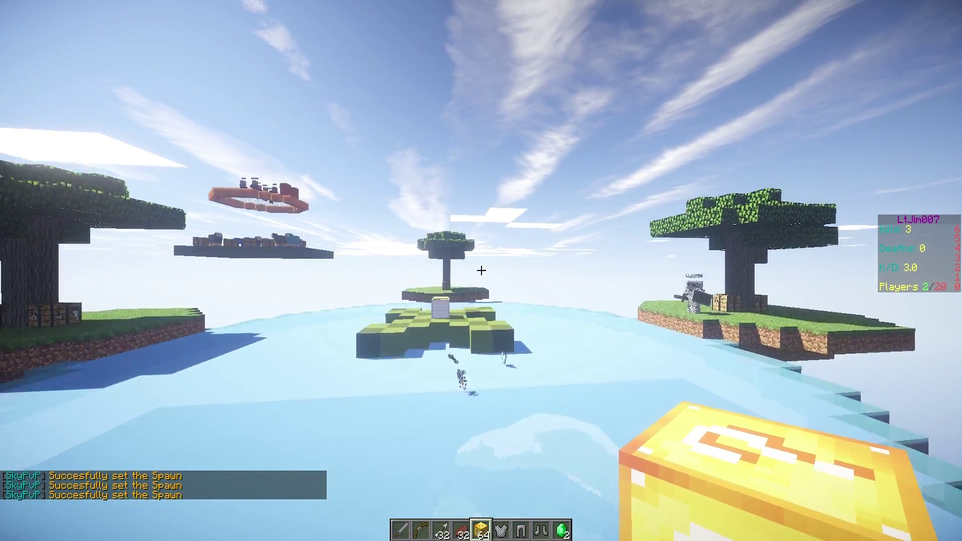
- Hold the emeralds from hotbar slot 9 and fly to the villager shop, landing among the Potions, Food and Bows traders
{"action": "key", "text": "w"}
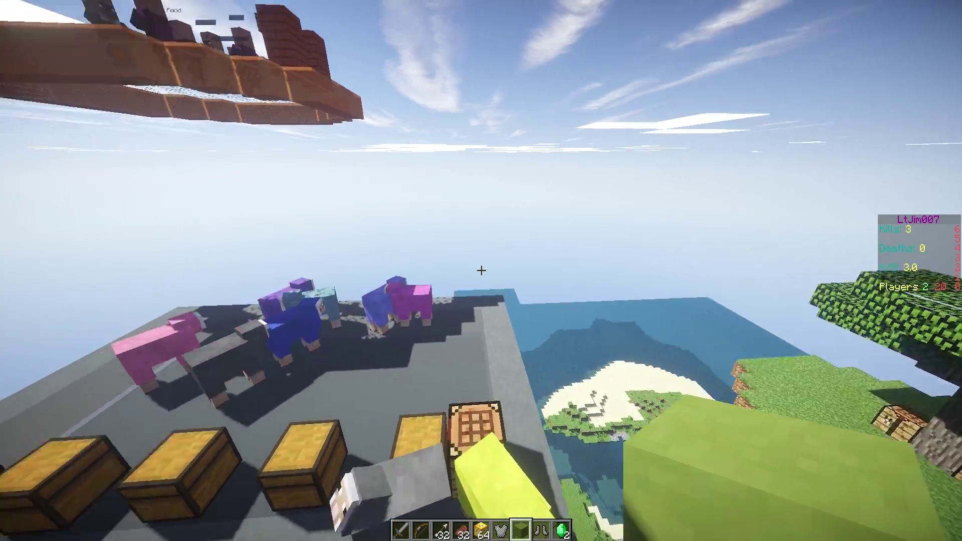
{"action": "key", "text": "9"}
{"action": "key", "text": "w"}
{"action": "key", "text": "space"}
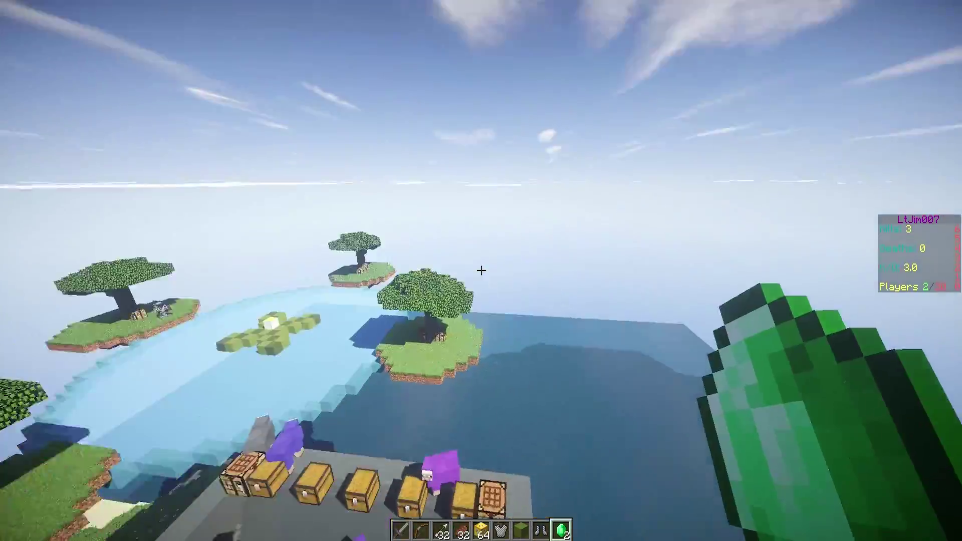
{"action": "key", "text": "w"}
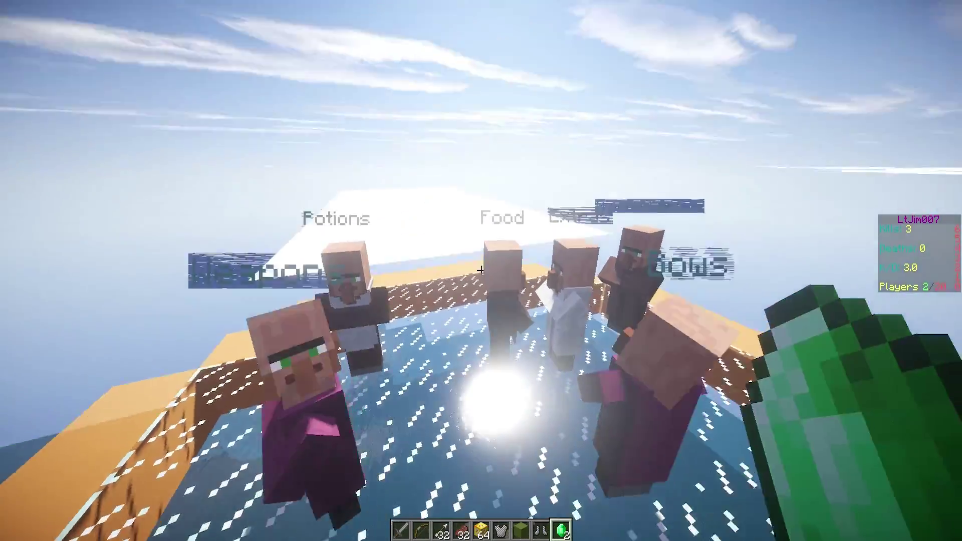
- Spawn a Bows shop villager with /skypvp spawnvillager bows
{"action": "key", "text": "t"}
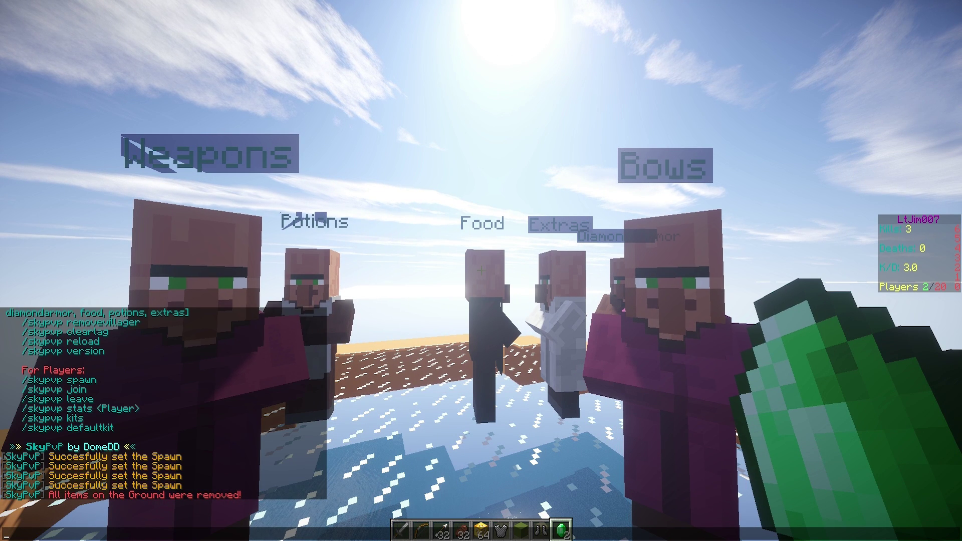
{"action": "type", "text": "/pvp"}
{"action": "key", "text": "BackSpace"}
{"action": "key", "text": "BackSpace"}
{"action": "key", "text": "BackSpace"}
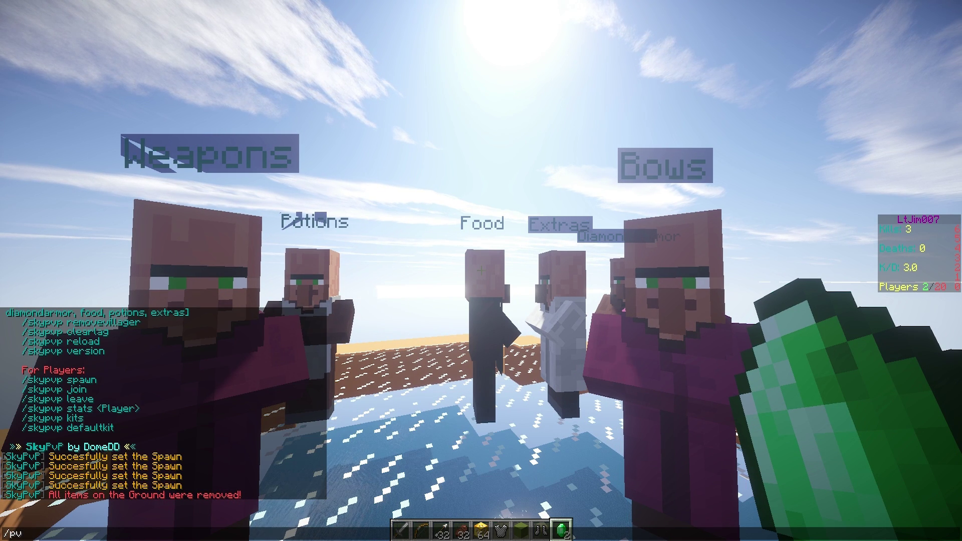
{"action": "type", "text": "skypvp spawnvillager"}
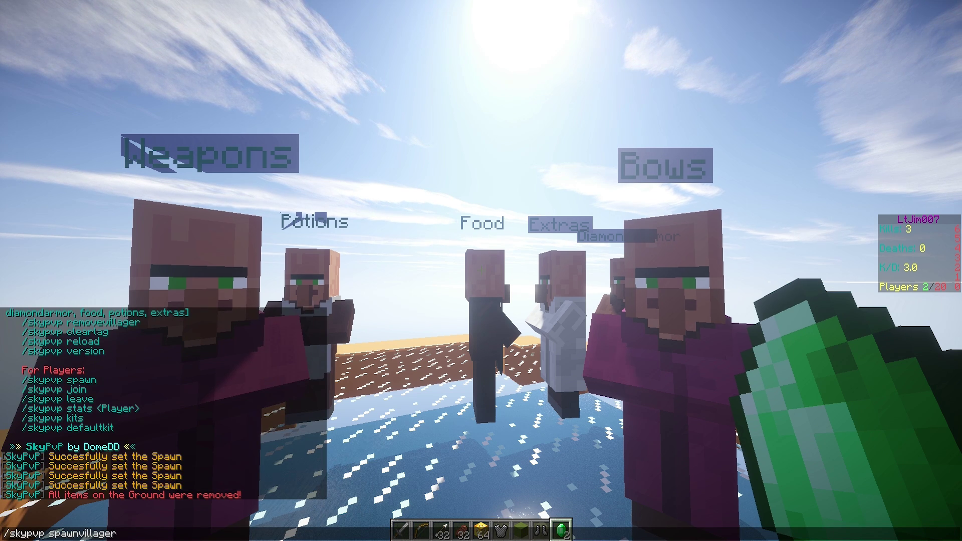
{"action": "type", "text": " bows]"}
{"action": "key", "text": "Return"}
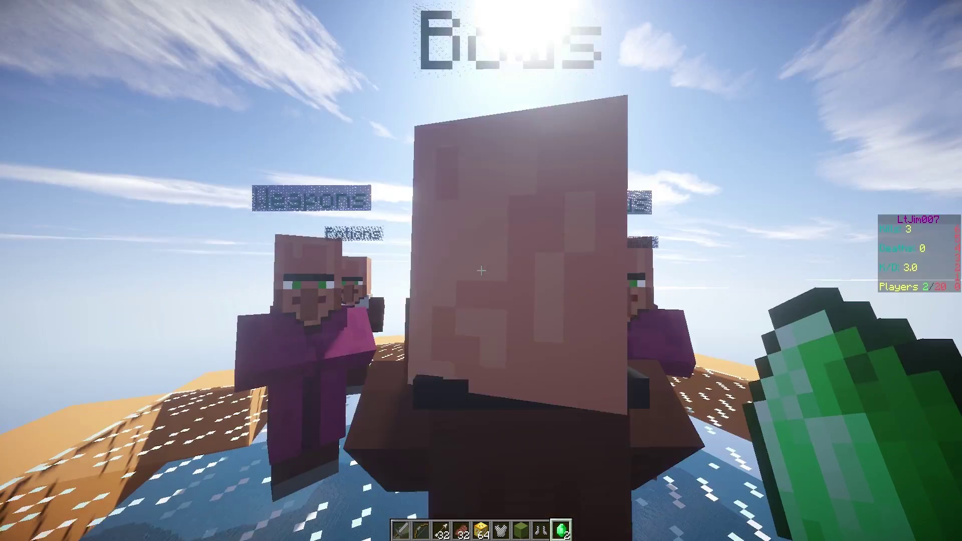
- Recall the last command, trim it to /skypvp and run it to show the admin command list
{"action": "key", "text": "t"}
{"action": "key", "text": "Up"}
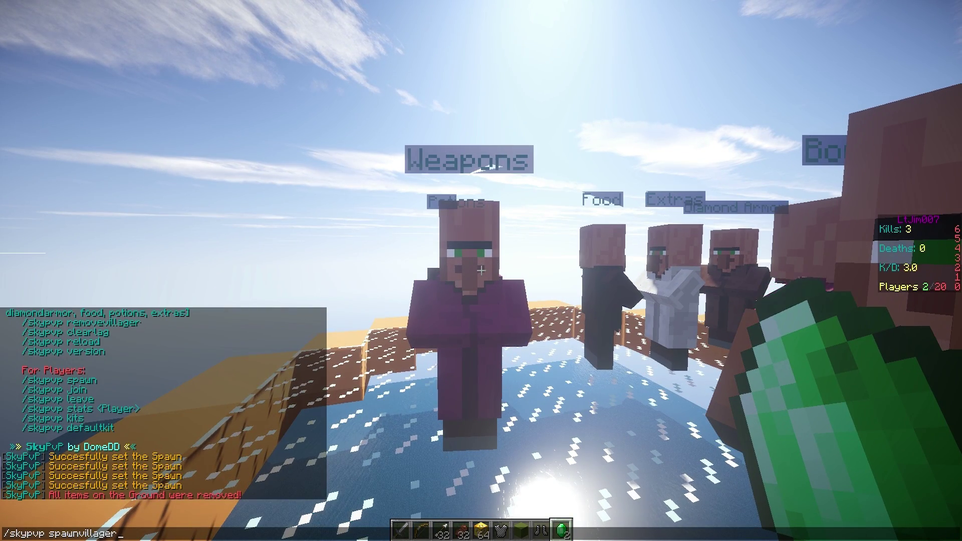
{"action": "key", "text": "BackSpace"}
{"action": "key", "text": "BackSpace"}
{"action": "key", "text": "BackSpace"}
{"action": "key", "text": "BackSpace"}
{"action": "key", "text": "BackSpace"}
{"action": "key", "text": "BackSpace"}
{"action": "key", "text": "BackSpace"}
{"action": "key", "text": "Return"}
{"action": "key", "text": "t"}
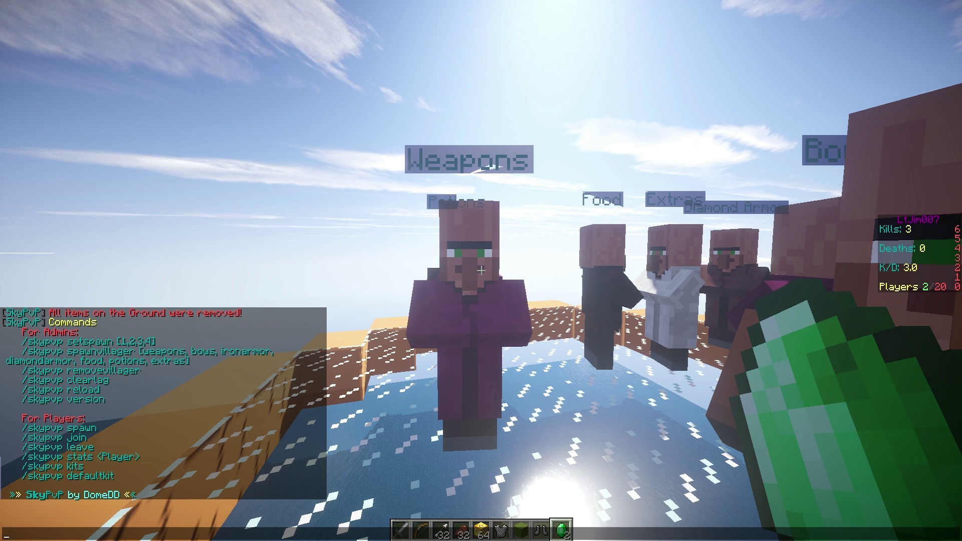
- Trade a stack of emeralds to the Weapons villager for diamond swords
{"action": "key", "text": "Escape"}
{"action": "right_click", "coordinate": [482, 270]}
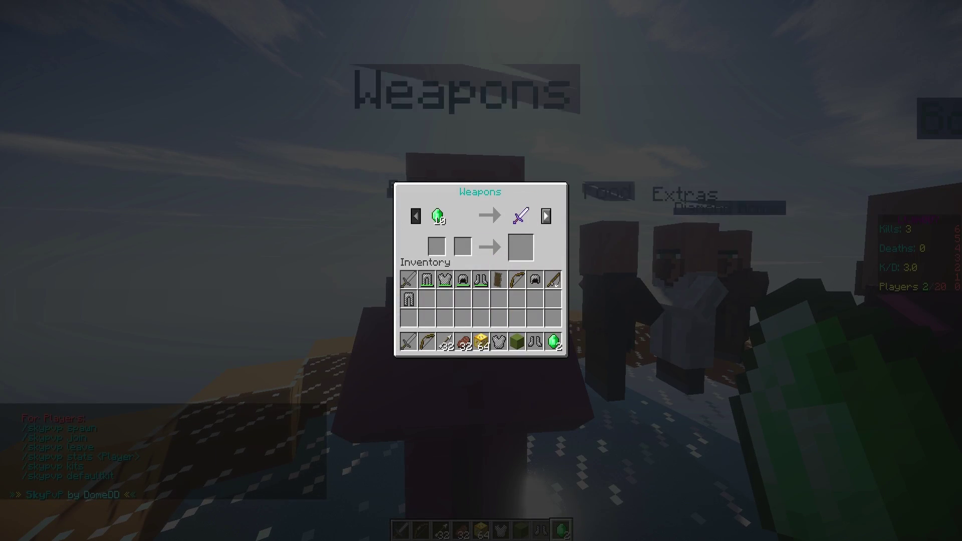
{"action": "middle_click", "coordinate": [555, 343]}
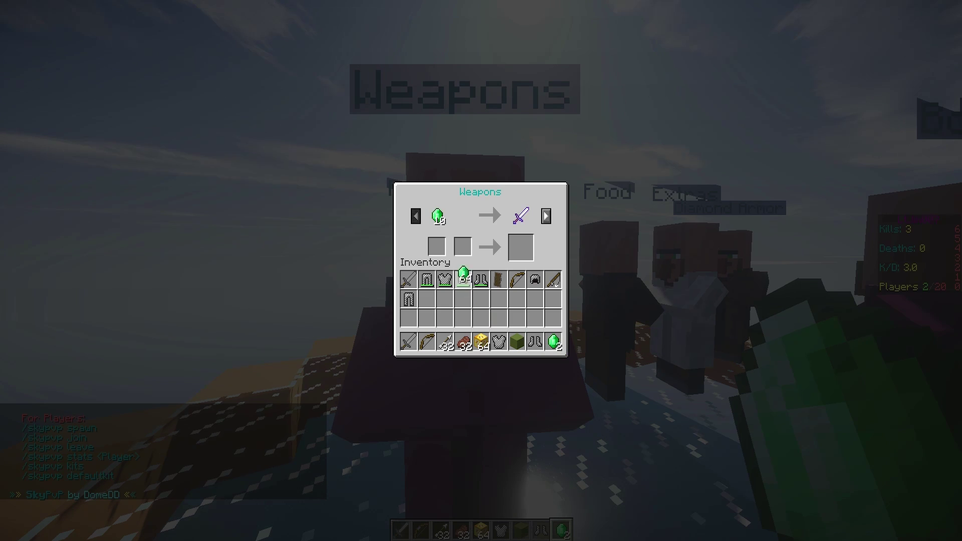
{"action": "left_click", "coordinate": [437, 247]}
{"action": "left_click", "coordinate": [521, 247], "text": "shift"}
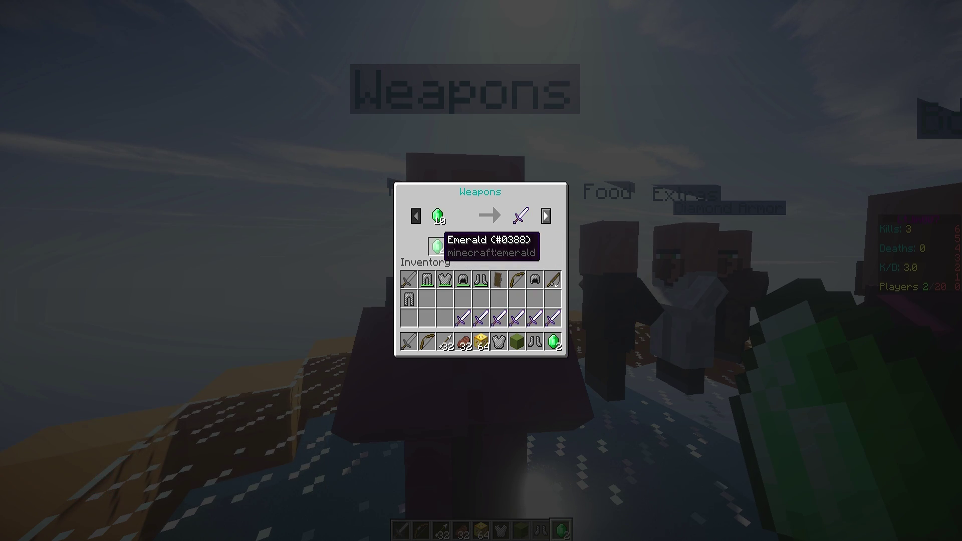
{"action": "key", "text": "Escape"}
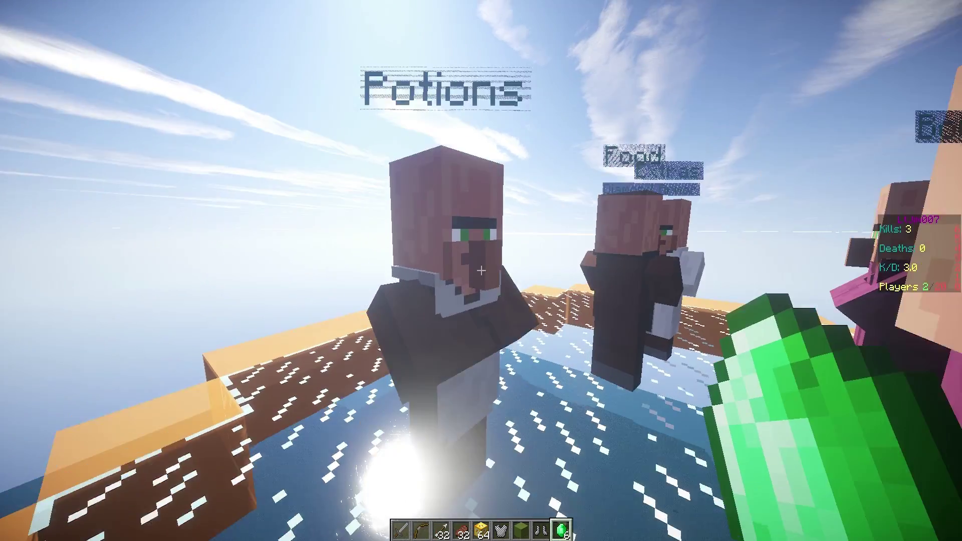
- View the Potions villager's trades, then page through the Extras villager's offers
{"action": "right_click", "coordinate": [481, 271]}
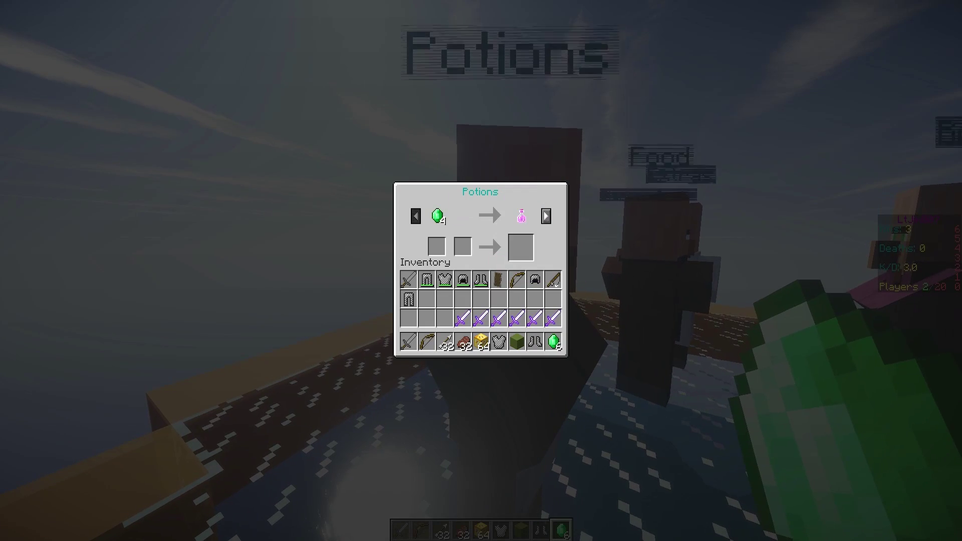
{"action": "key", "text": "Escape"}
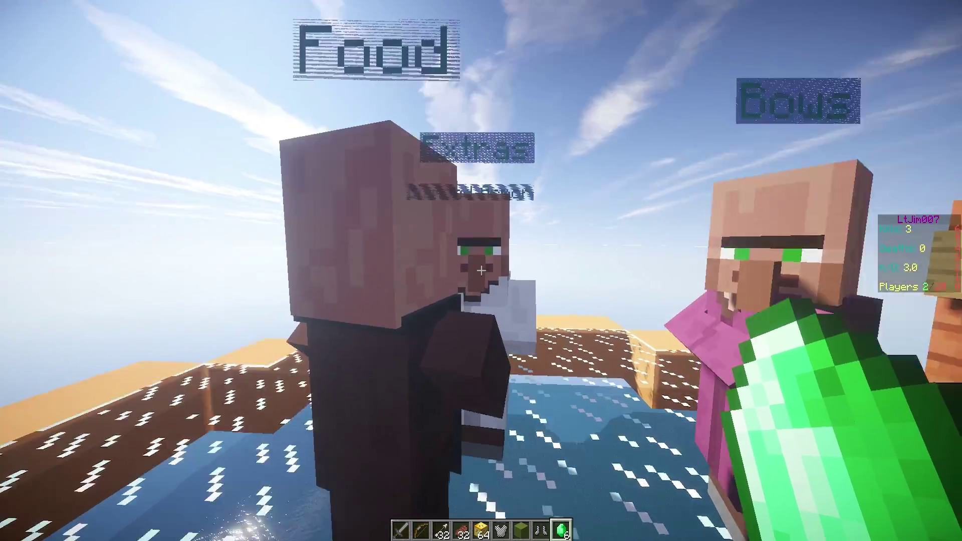
{"action": "right_click", "coordinate": [482, 270]}
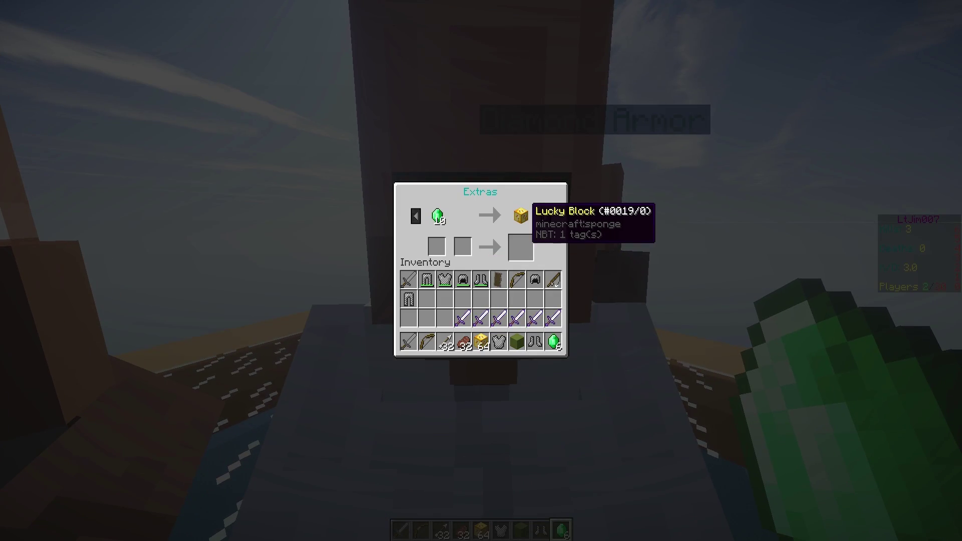
{"action": "left_click", "coordinate": [546, 215]}
{"action": "left_click", "coordinate": [546, 216]}
{"action": "left_click", "coordinate": [546, 216]}
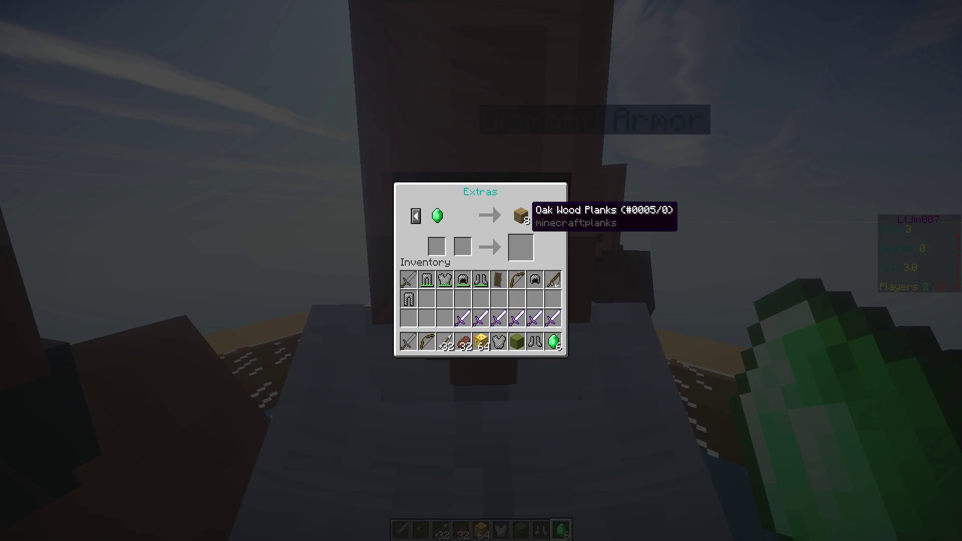
{"action": "left_click", "coordinate": [416, 216]}
- Place a sign reading [skypvp] / Join on top of the first pillar
{"action": "key", "text": "Escape"}
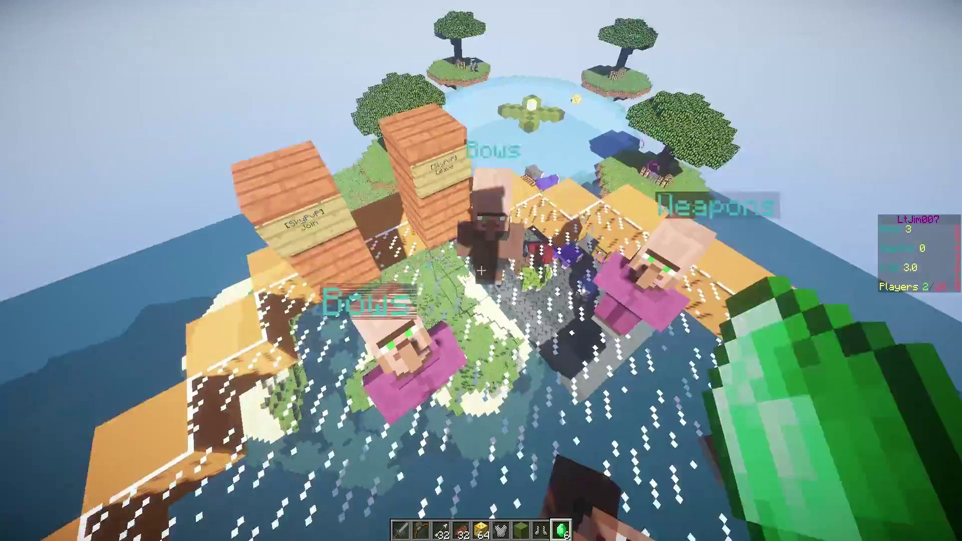
{"action": "scroll", "coordinate": [481, 271], "scroll_direction": "up", "scroll_amount": 1}
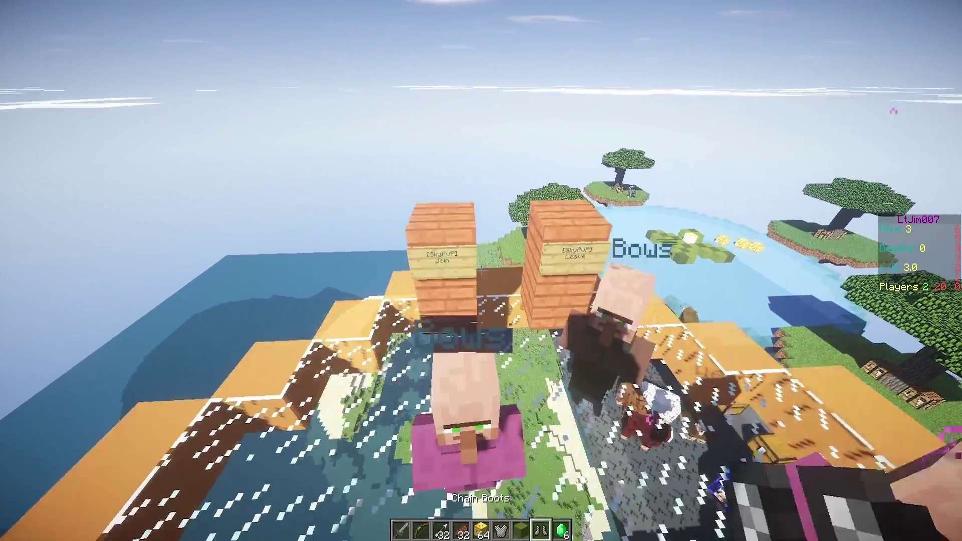
{"action": "middle_click", "coordinate": [481, 271]}
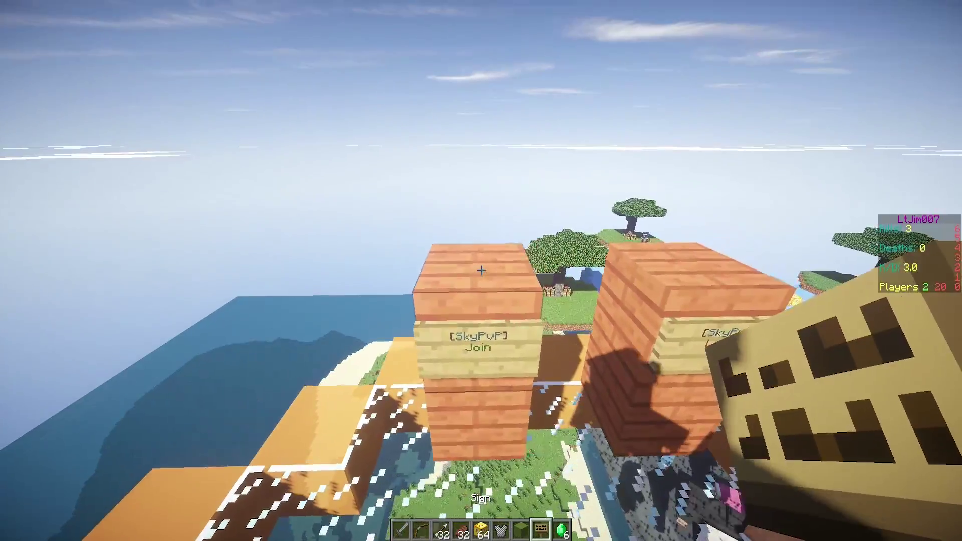
{"action": "right_click", "coordinate": [482, 271]}
{"action": "type", "text": "[skypvp"}
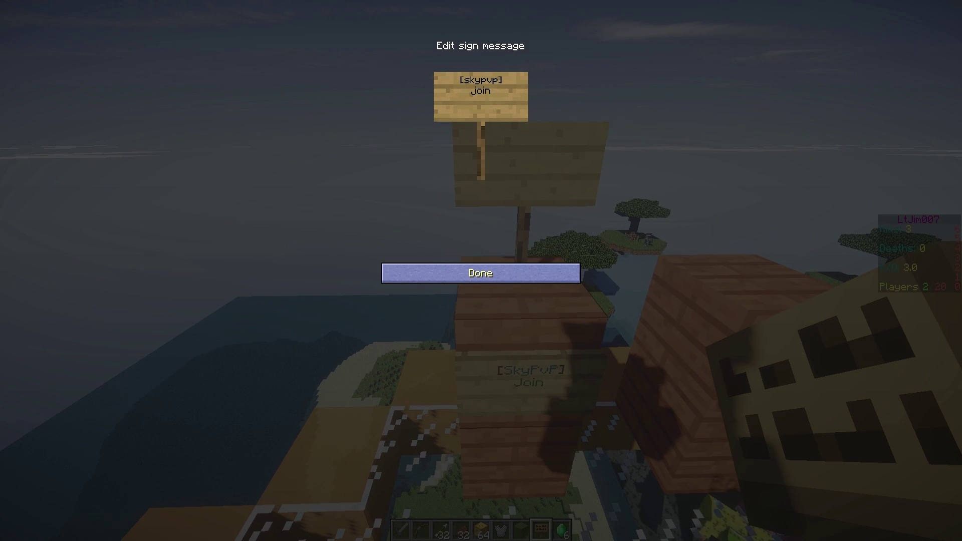
{"action": "key", "text": "Escape"}
- Place a sign reading [skypvp] / Leave on top of the second pillar
{"action": "right_click", "coordinate": [481, 271]}
{"action": "type", "text": "["}
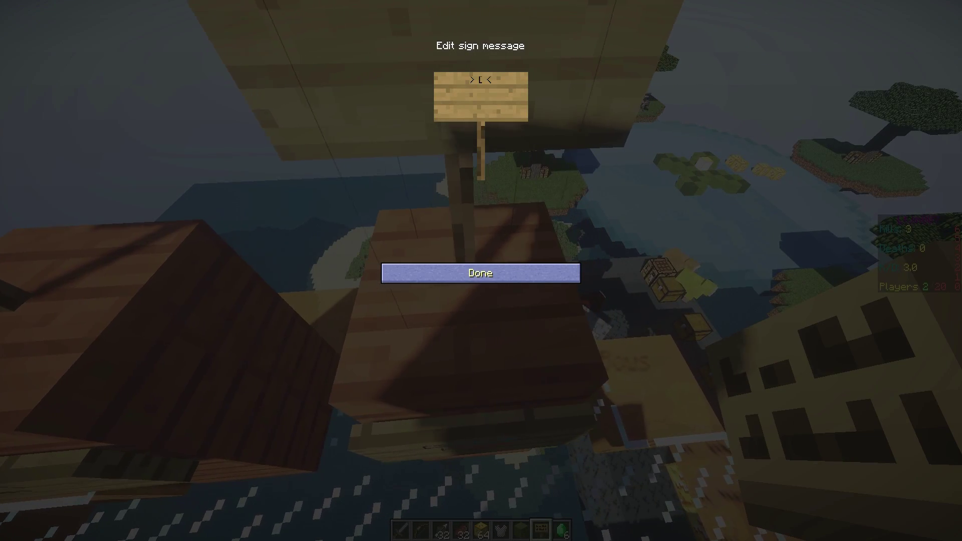
{"action": "type", "text": "sky]"}
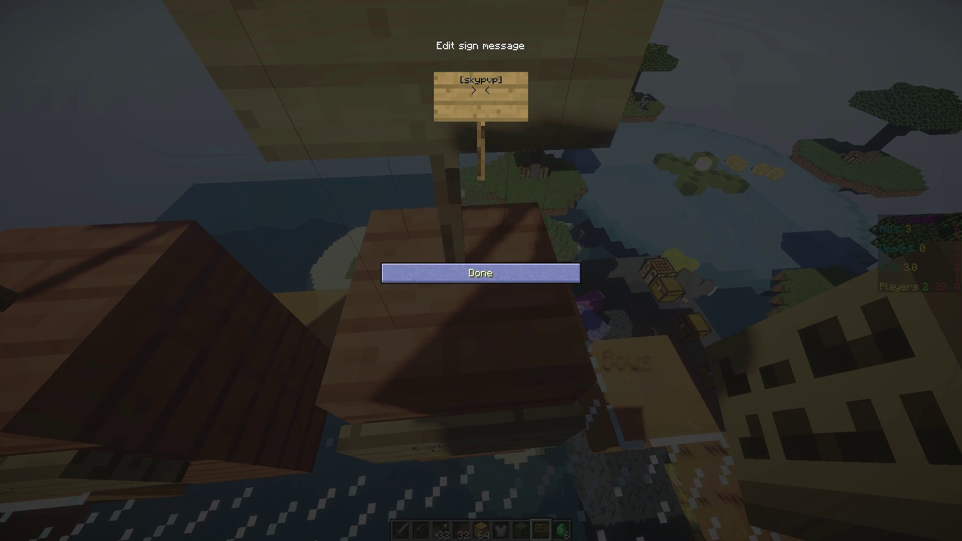
{"action": "key", "text": "Escape"}
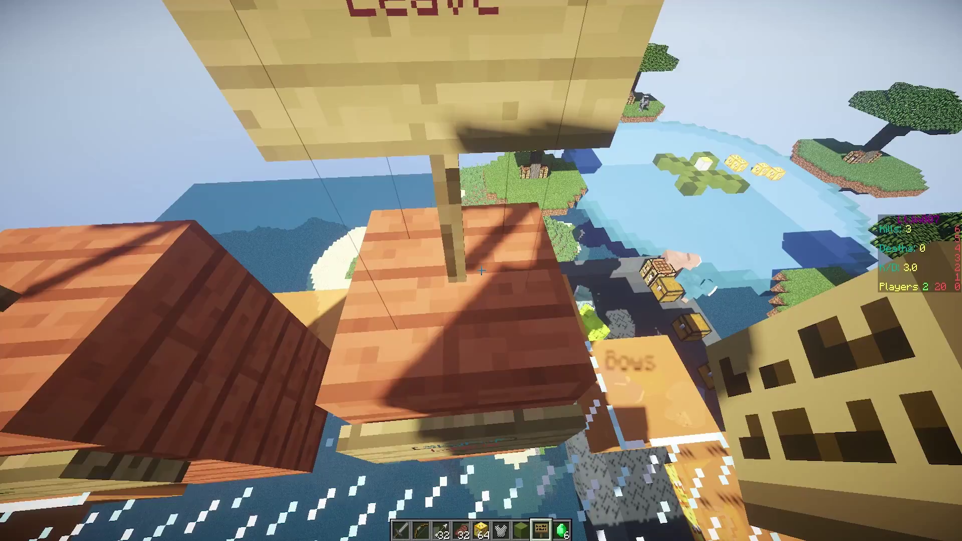
{"action": "key", "text": "w"}
{"action": "scroll", "coordinate": [481, 271], "scroll_direction": "down", "scroll_amount": 1}
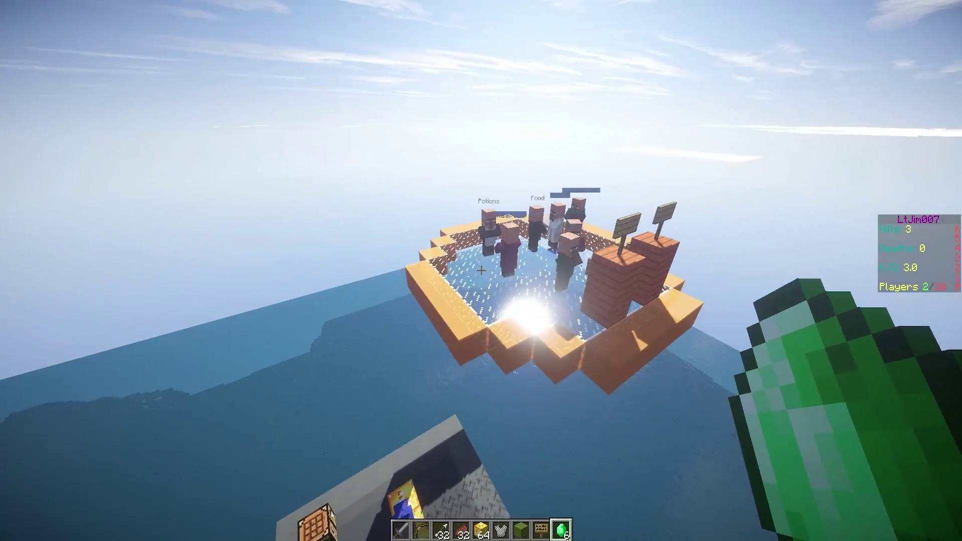
- Fly down to the green cross platform and place a light weighted pressure plate on the block
{"action": "key", "text": "w"}
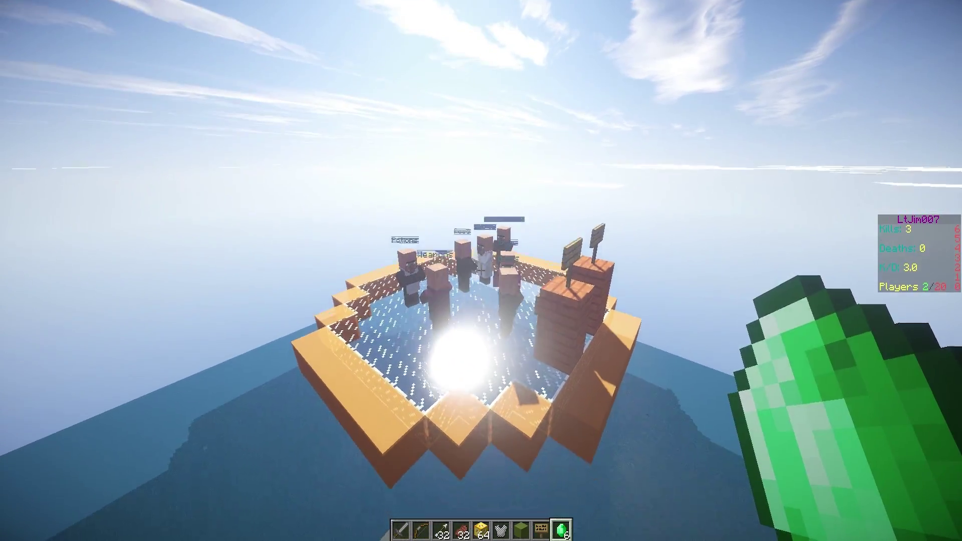
{"action": "key", "text": "shift"}
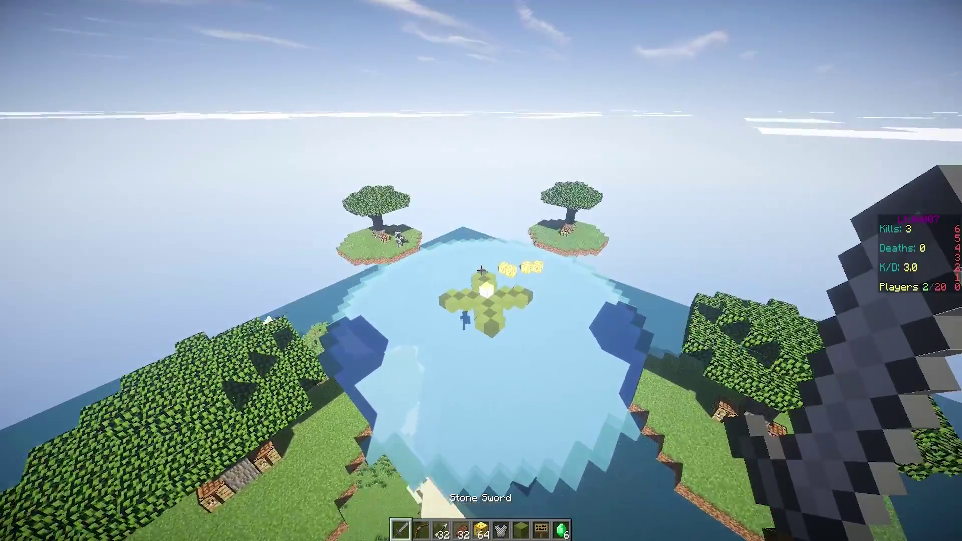
{"action": "key", "text": "w"}
{"action": "key", "text": "w"}
{"action": "key", "text": "shift"}
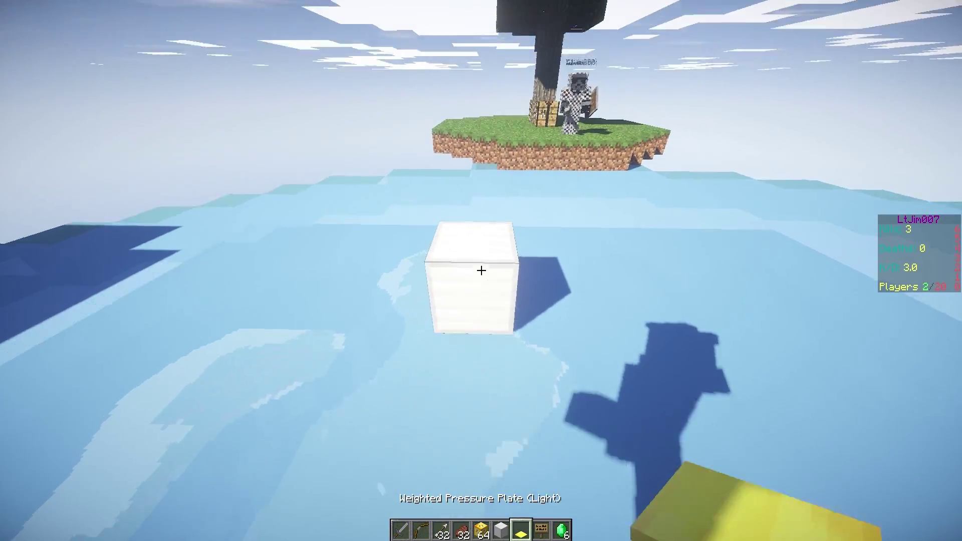
{"action": "right_click", "coordinate": [482, 271]}
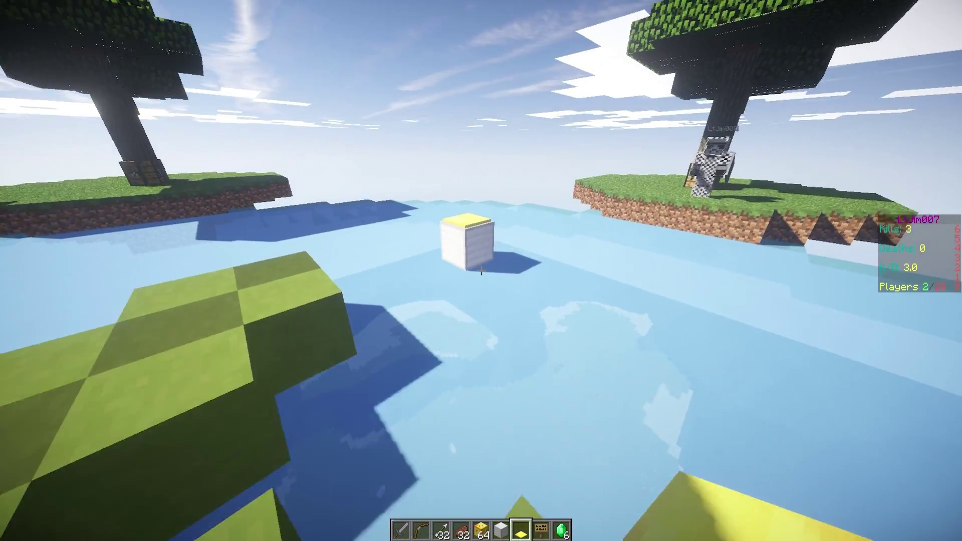
- Walk to the white block on the water and break its pressure plate
{"action": "key", "text": "w"}
{"action": "scroll", "coordinate": [481, 270], "scroll_direction": "up", "scroll_amount": 1}
{"action": "left_click", "coordinate": [481, 270]}
- Break the white block, then claim Kit1 from the /skypvp kits menu and check the inventory
{"action": "left_click", "coordinate": [481, 270]}
{"action": "key", "text": "e"}
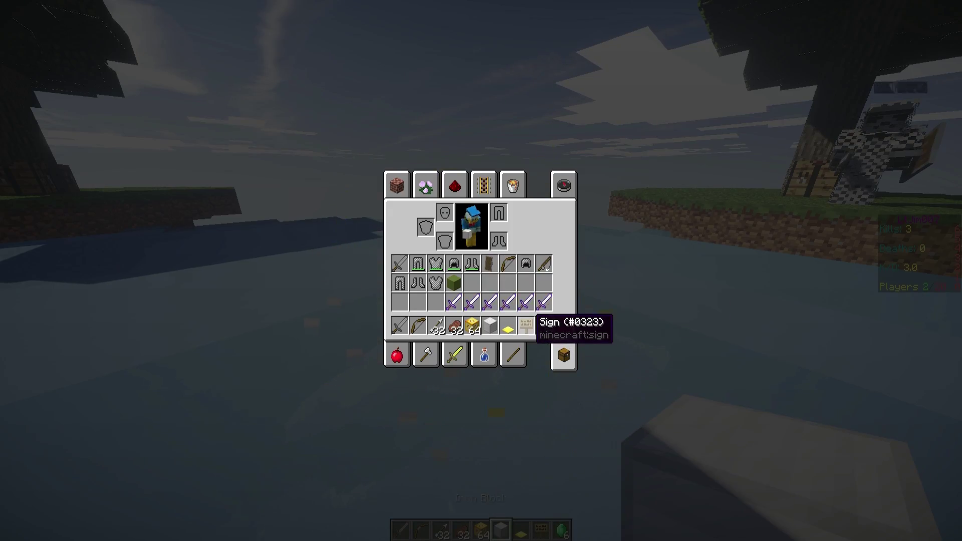
{"action": "key", "text": "e"}
{"action": "key", "text": "slash"}
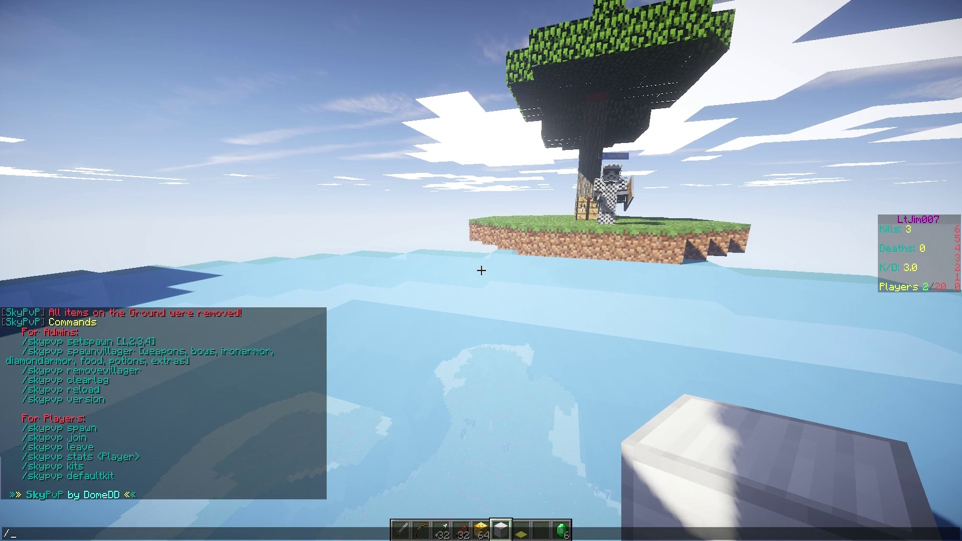
{"action": "type", "text": "skypvp kits"}
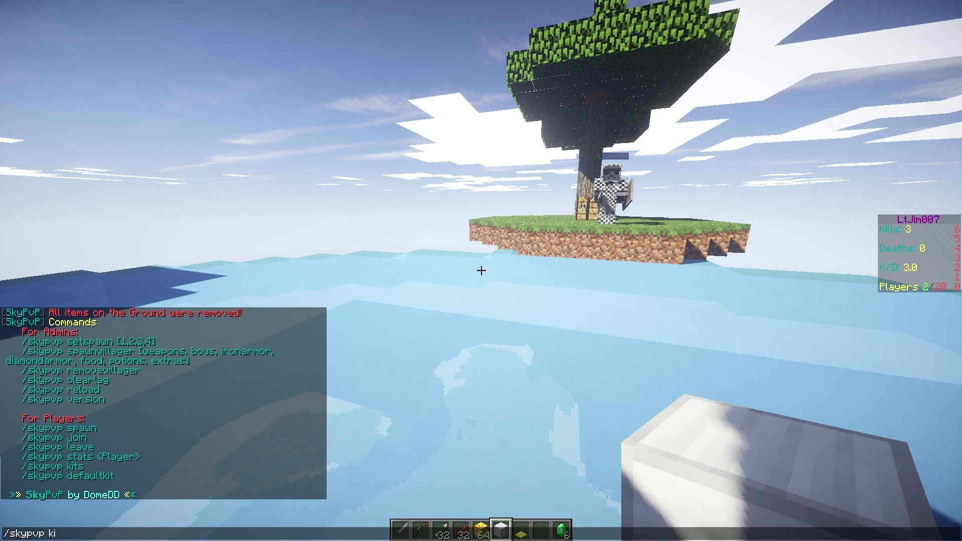
{"action": "key", "text": "Return"}
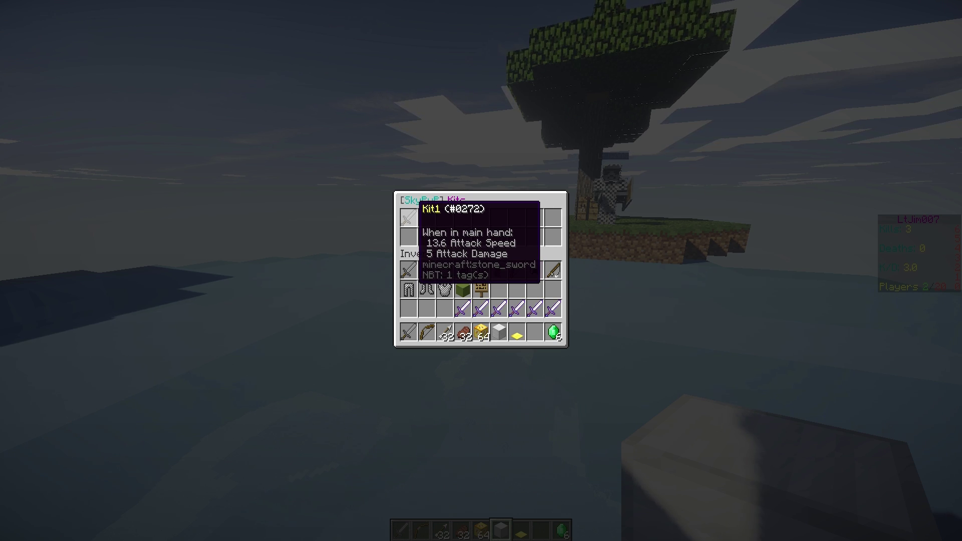
{"action": "left_click", "coordinate": [415, 215]}
{"action": "key", "text": "e"}
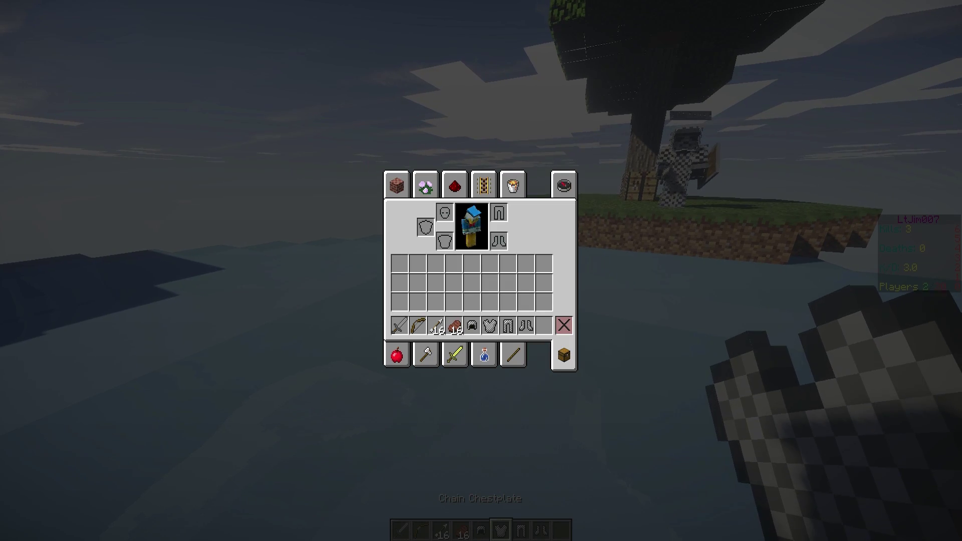
{"action": "key", "text": "e"}
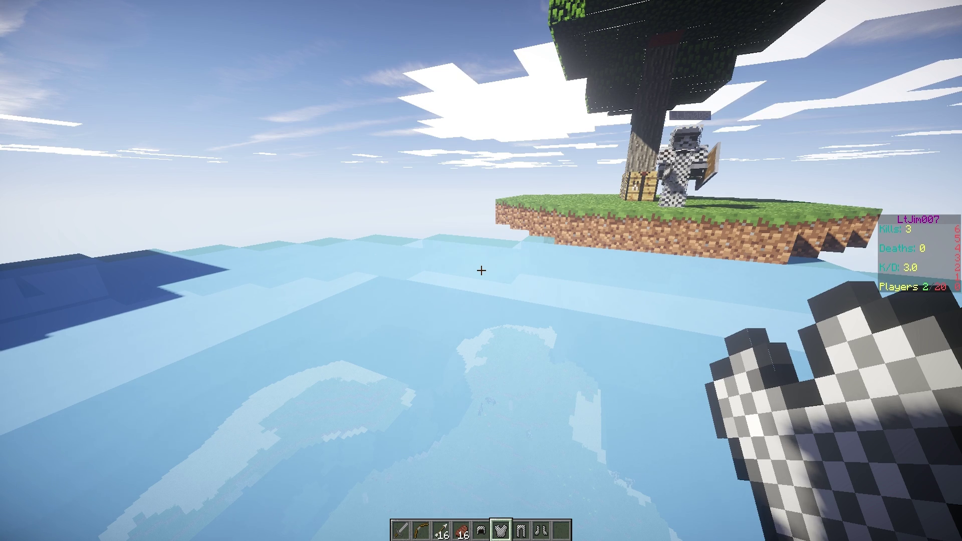
- Run /skypvp defaultkit to receive the stone sword, bow, arrows, food, chainmail and shield
{"action": "key", "text": "t"}
{"action": "key", "text": "Up"}
{"action": "key", "text": "BackSpace"}
{"action": "type", "text": "defa"}
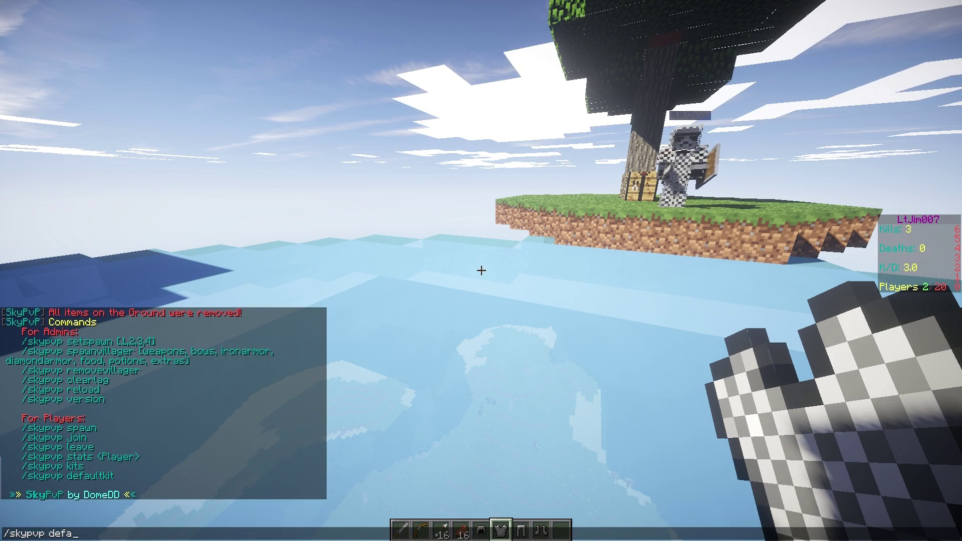
{"action": "type", "text": "ultkit"}
{"action": "key", "text": "Return"}
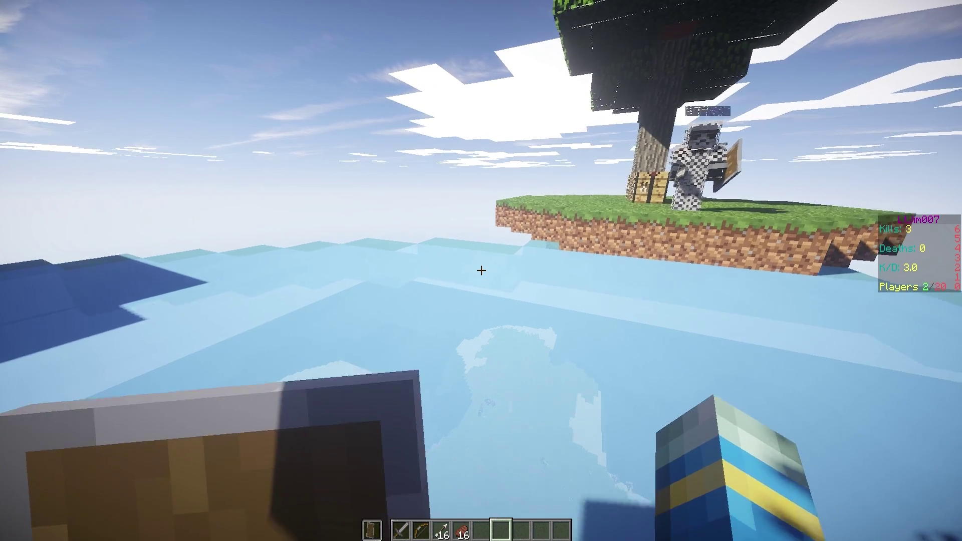
{"action": "scroll", "coordinate": [482, 270], "scroll_direction": "up", "scroll_amount": 5}
- Raise the shield and walk onto the grass island toward the armored opponent
{"action": "key", "text": "F5"}
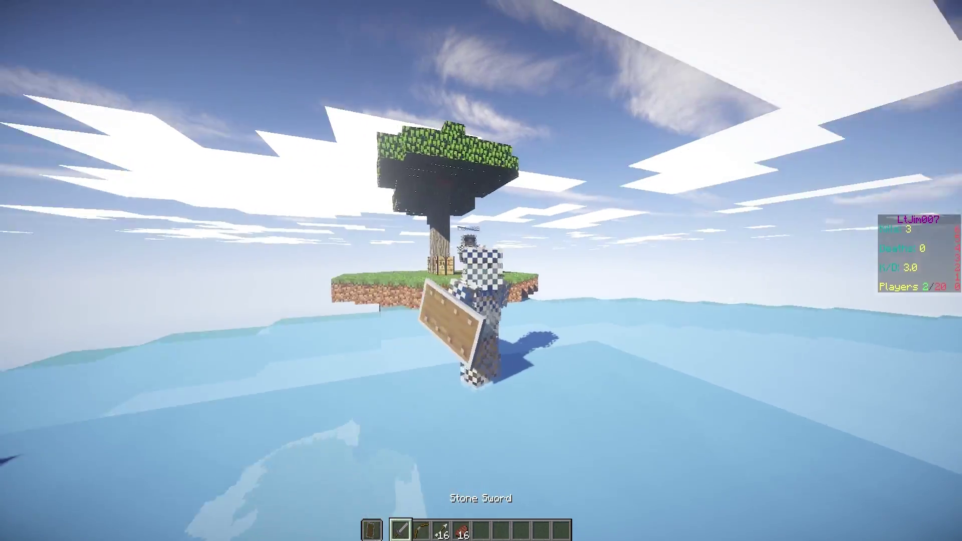
{"action": "key", "text": "F5"}
{"action": "key", "text": "F5"}
{"action": "right_click", "coordinate": [482, 271]}
{"action": "key", "text": "w"}
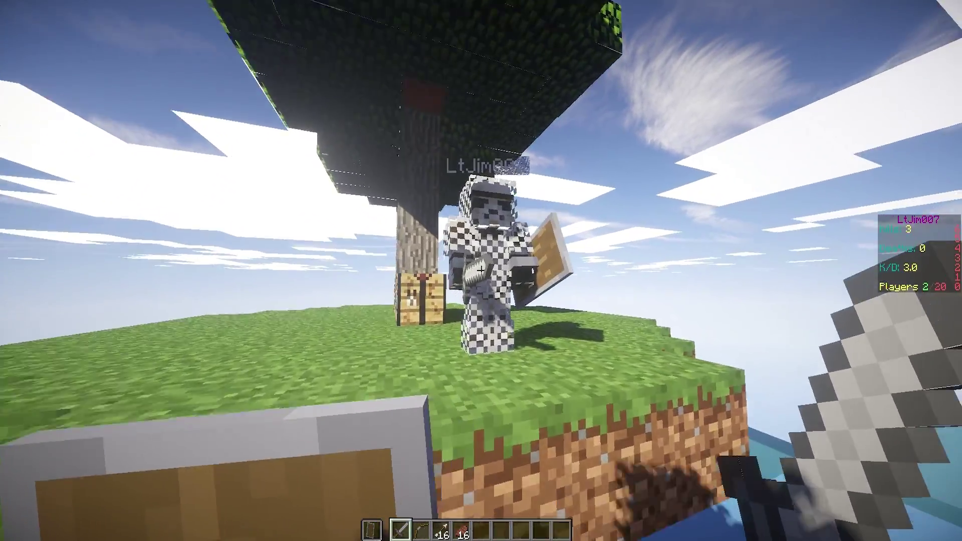
{"action": "key", "text": "w"}
- Strike the opponent with the sword until he dies, bringing kills to 4
{"action": "left_click", "coordinate": [481, 271]}
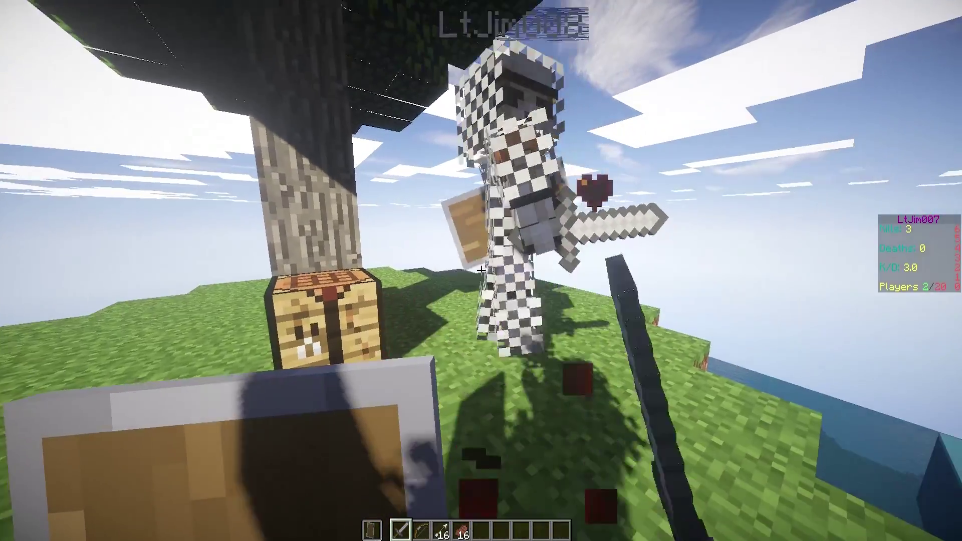
{"action": "left_click", "coordinate": [482, 270]}
{"action": "left_click", "coordinate": [481, 270]}
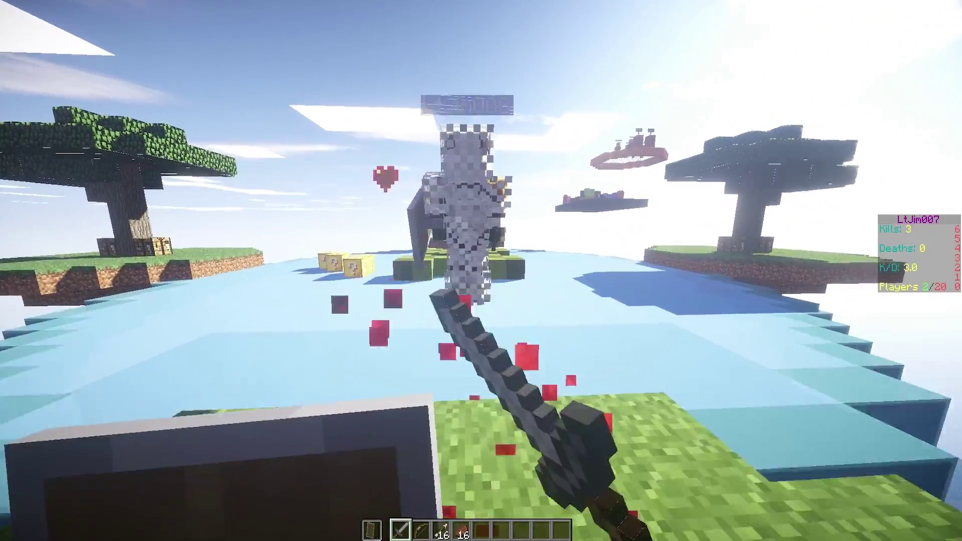
{"action": "left_click", "coordinate": [481, 271]}
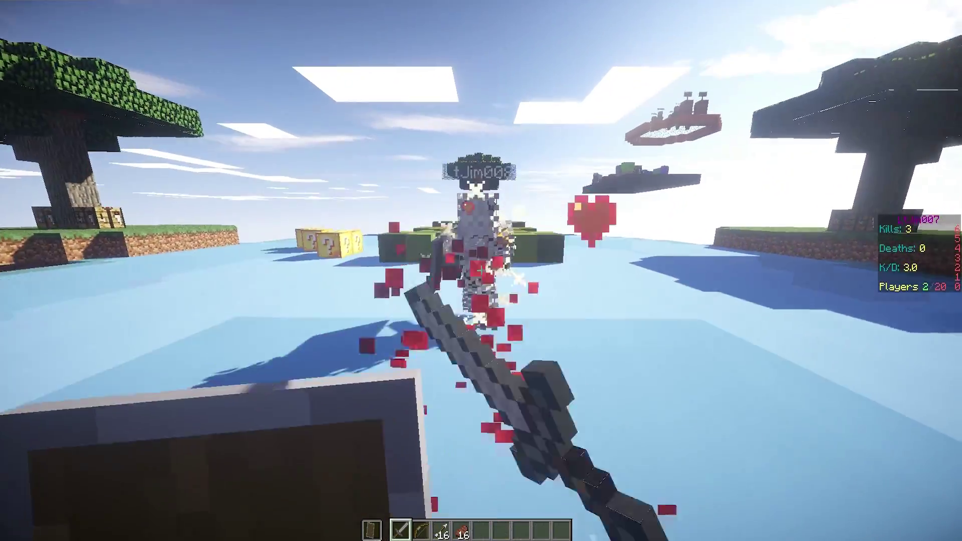
{"action": "left_click", "coordinate": [481, 270]}
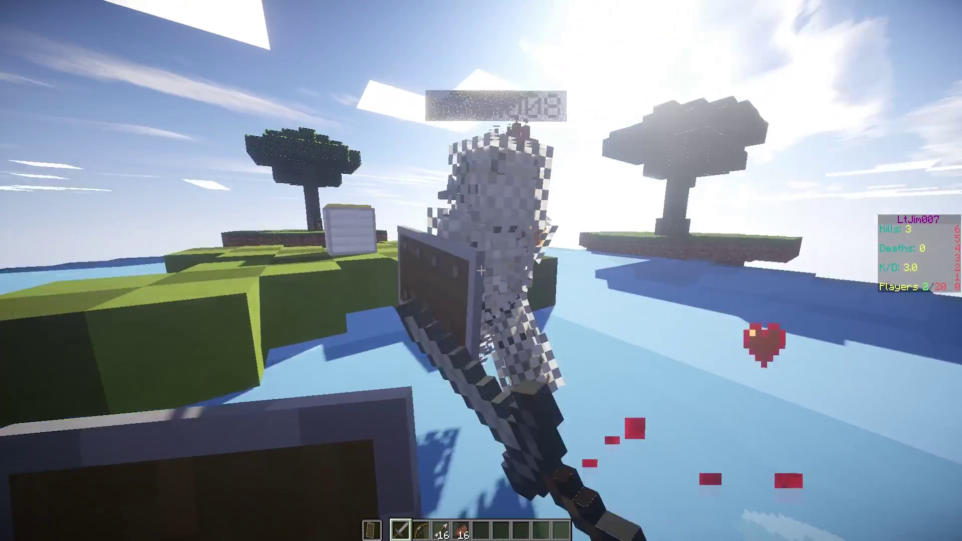
{"action": "left_click", "coordinate": [481, 271]}
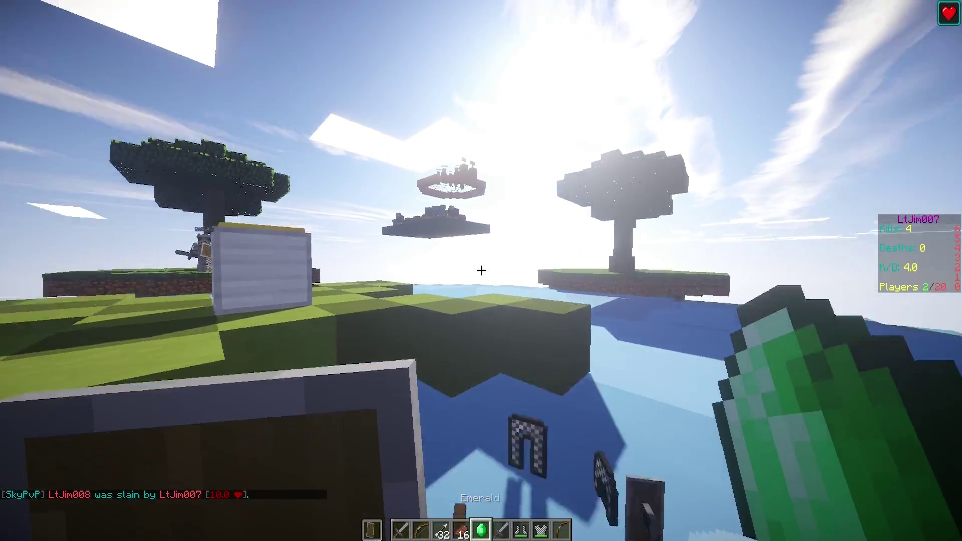
- Open the chat twice to read the latest kill message, then close it
{"action": "key", "text": "t"}
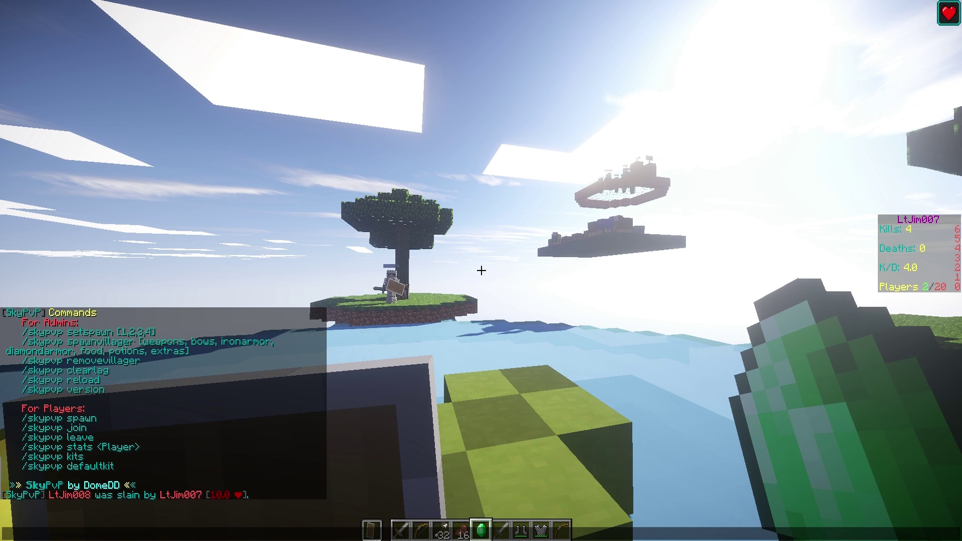
{"action": "key", "text": "Escape"}
{"action": "key", "text": "t"}
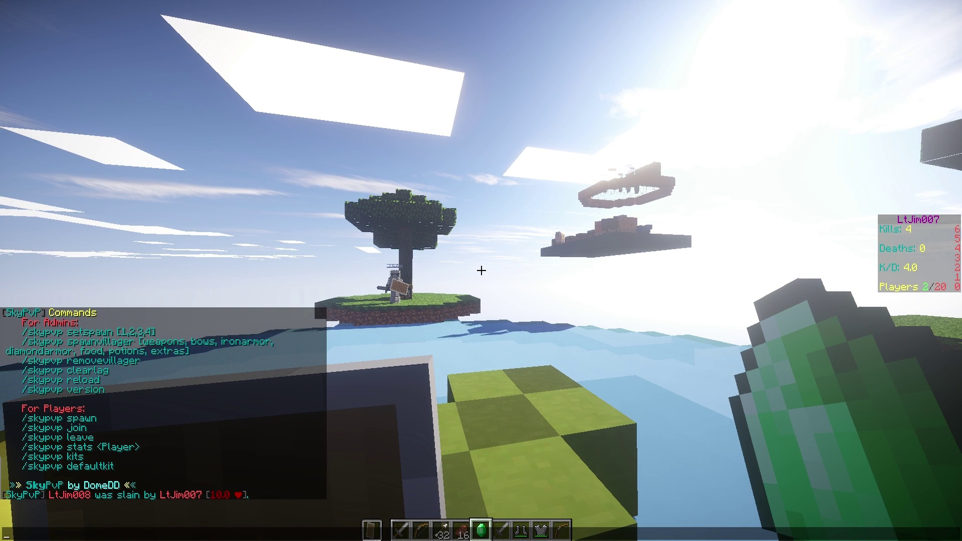
{"action": "key", "text": "Escape"}
- Switch to hotbar slot 3 and break the row of lucky blocks
{"action": "key", "text": "3"}
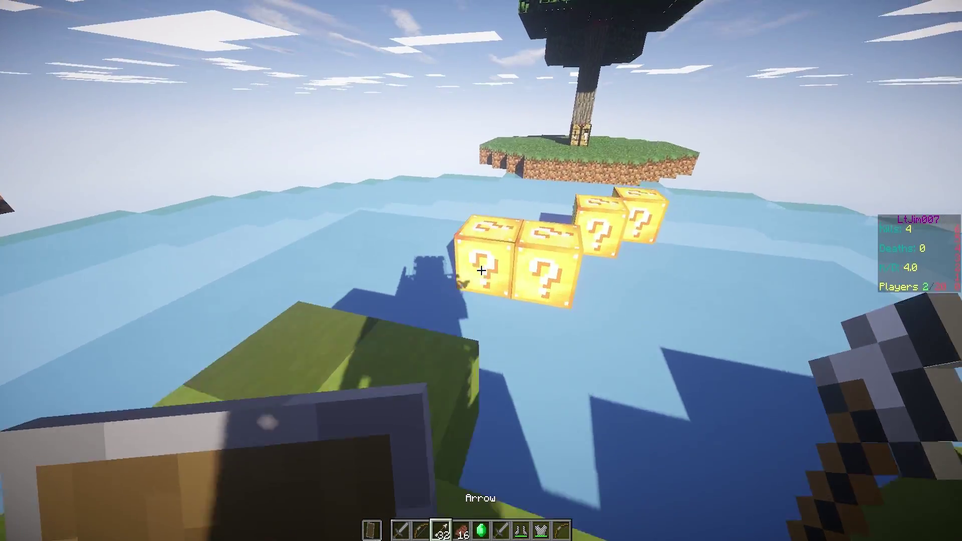
{"action": "left_click", "coordinate": [481, 271]}
{"action": "left_click", "coordinate": [481, 271]}
{"action": "left_click", "coordinate": [481, 271]}
{"action": "left_click", "coordinate": [481, 270]}
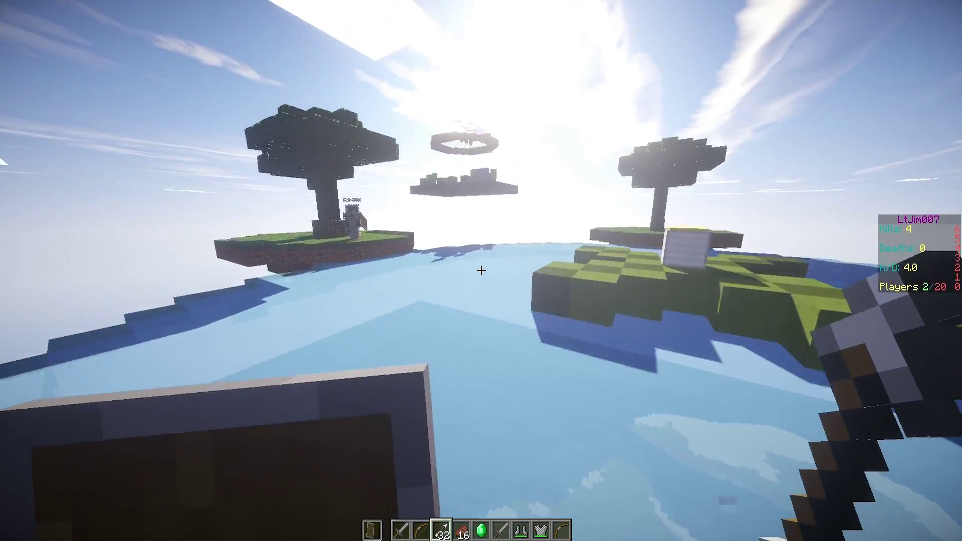
- Step onto the gold-topped launch block and fly forward over the water
{"action": "key", "text": "w"}
{"action": "key", "text": "space"}
{"action": "key", "text": "space"}
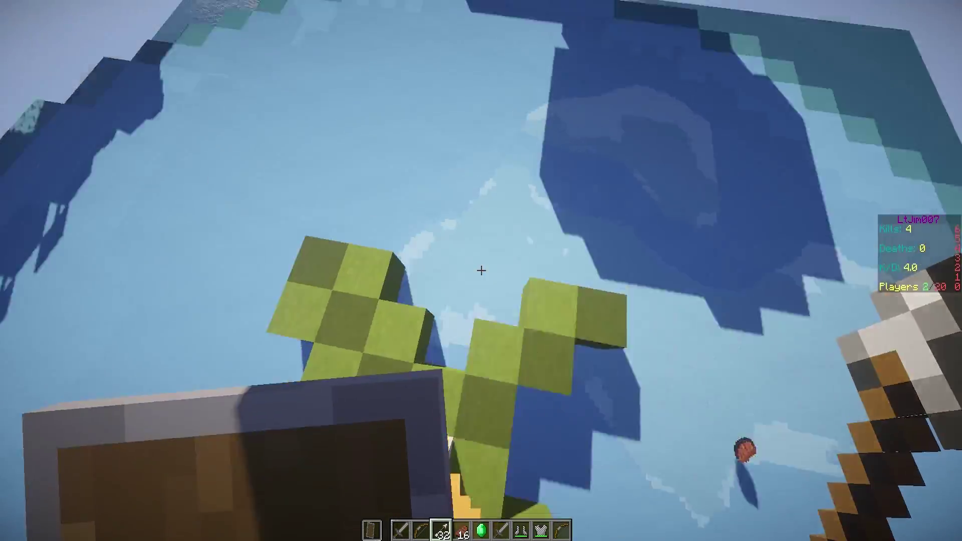
{"action": "key", "text": "w"}
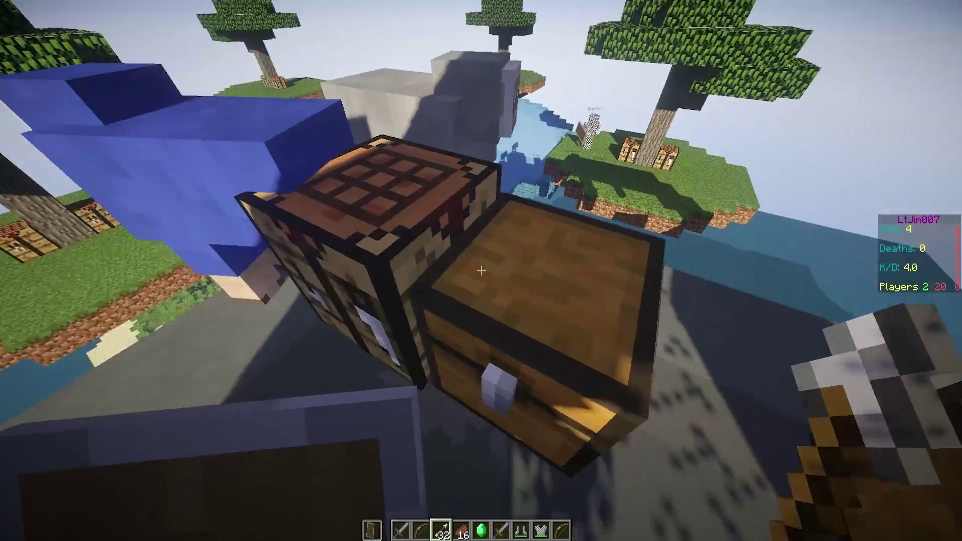
- Look through the loot in the first two chests
{"action": "right_click", "coordinate": [481, 271]}
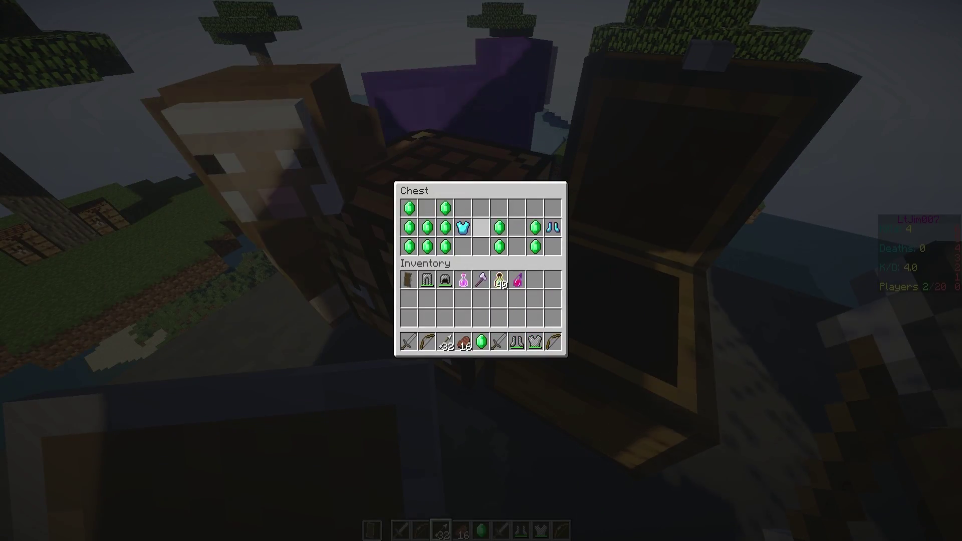
{"action": "key", "text": "Escape"}
{"action": "right_click", "coordinate": [481, 270]}
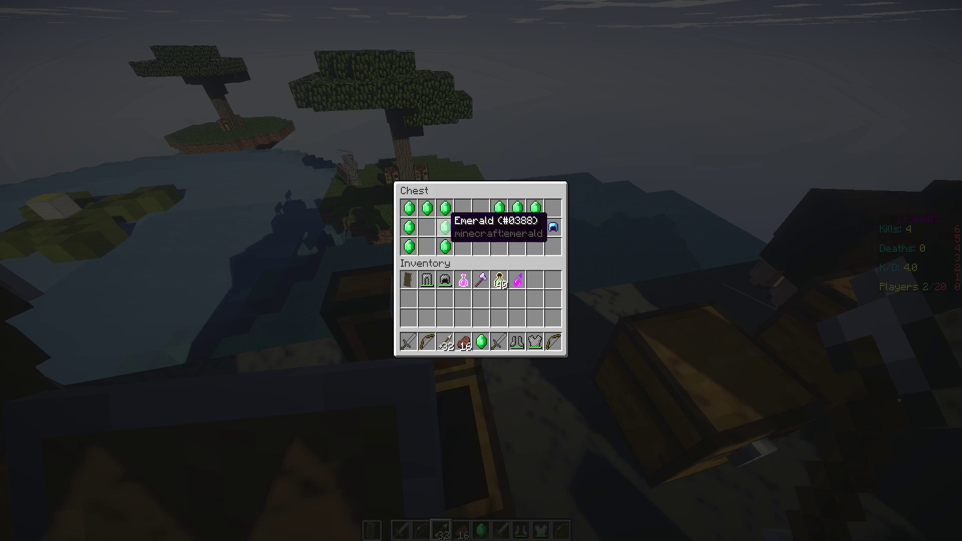
{"action": "key", "text": "Escape"}
- Take the Emerald Sword from the third chest and hold it
{"action": "right_click", "coordinate": [481, 271]}
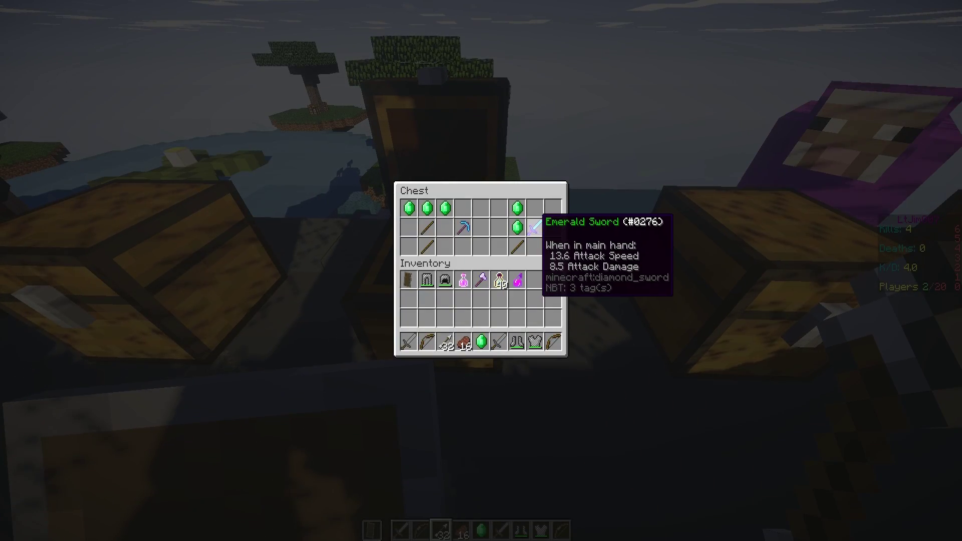
{"action": "left_click", "coordinate": [409, 319]}
{"action": "key", "text": "Escape"}
{"action": "key", "text": "1"}
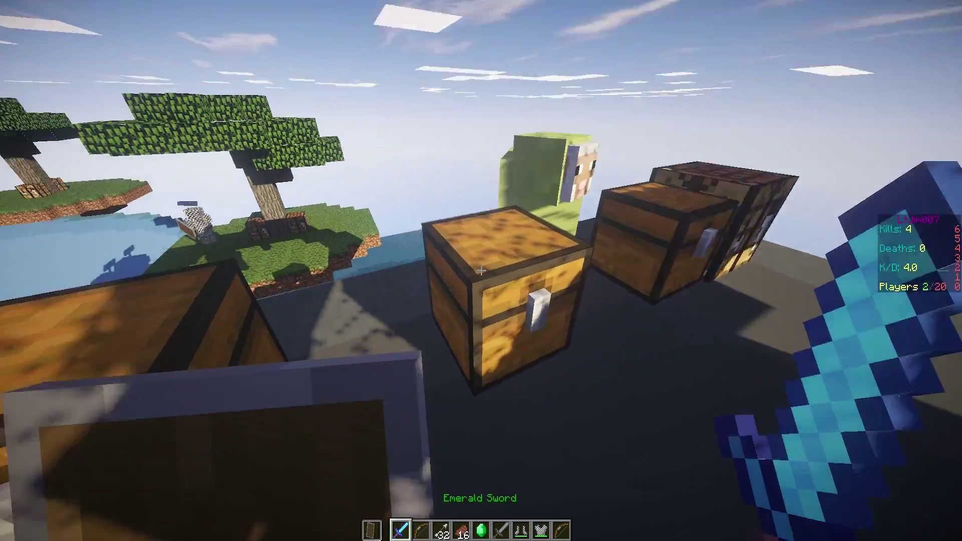
- Check the chest with gold and a Lucky Block, then descend toward the opponent
{"action": "right_click", "coordinate": [481, 271]}
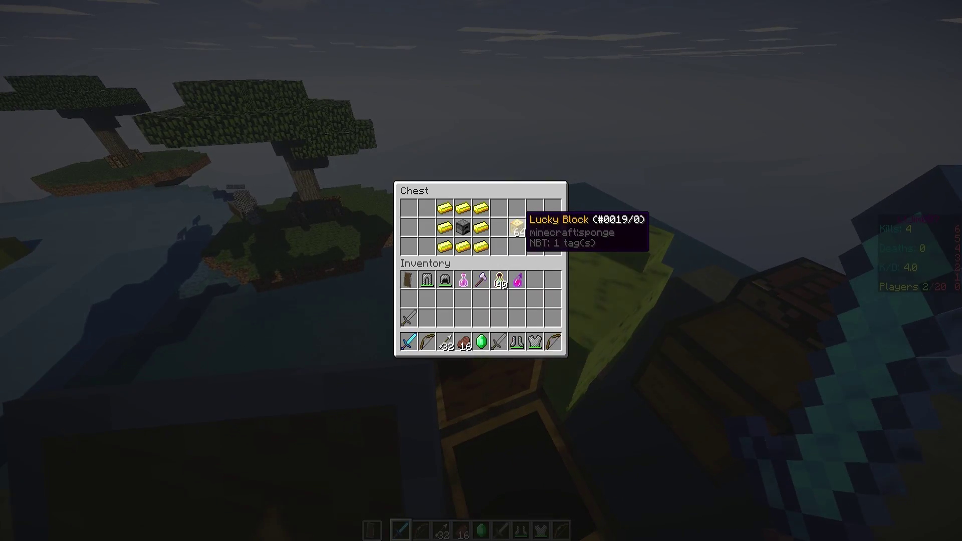
{"action": "key", "text": "Escape"}
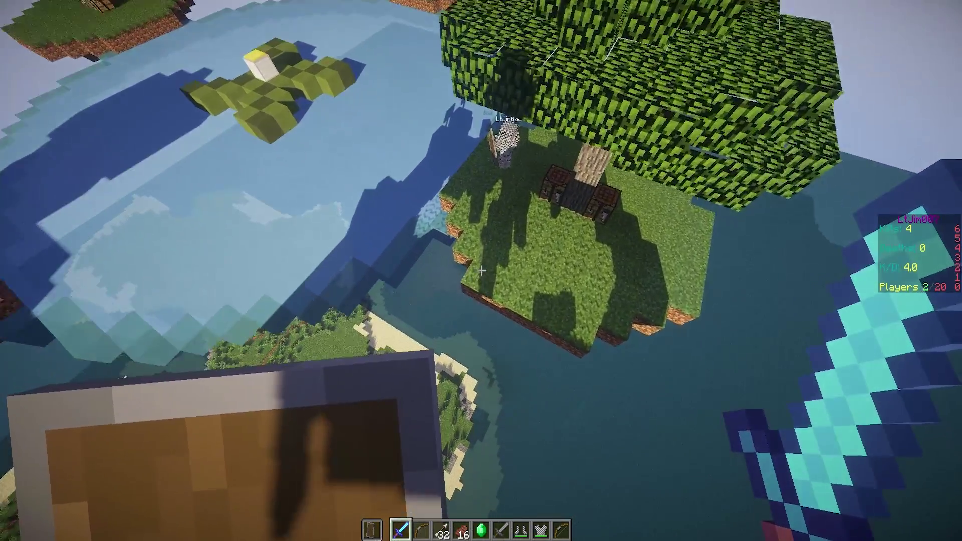
{"action": "key", "text": "w"}
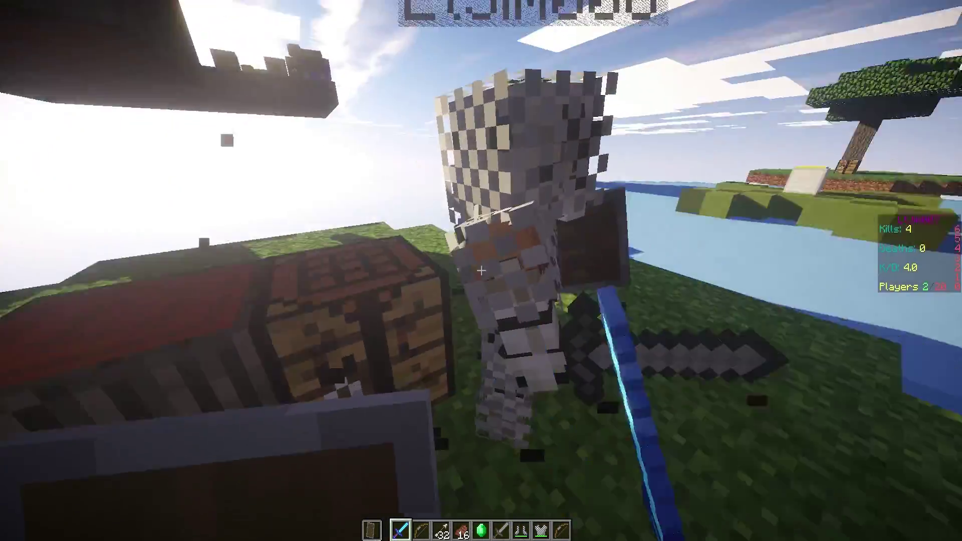
- Kill the opposing player with the sword for a fifth kill and collect the drops
{"action": "left_click", "coordinate": [482, 271]}
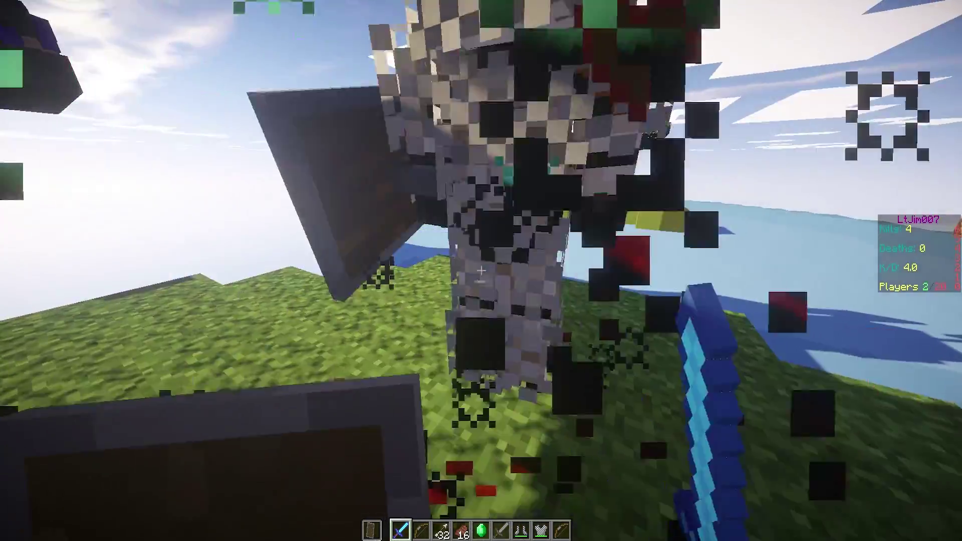
{"action": "left_click", "coordinate": [481, 271]}
{"action": "left_click", "coordinate": [481, 270]}
{"action": "key", "text": "w"}
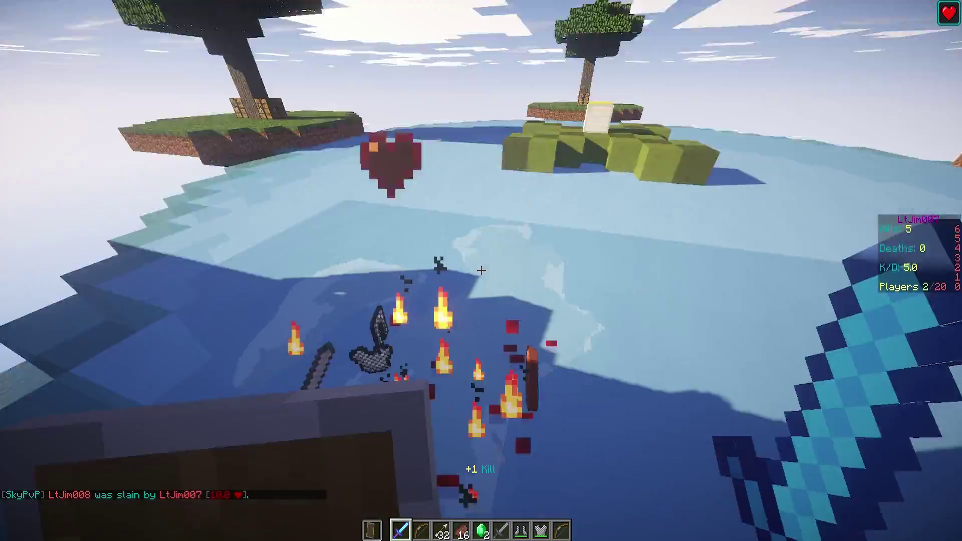
- Cross to the tree island, then select all eight YML files in plugins\SkyPvP
{"action": "key", "text": "w"}
{"action": "key", "text": "space"}
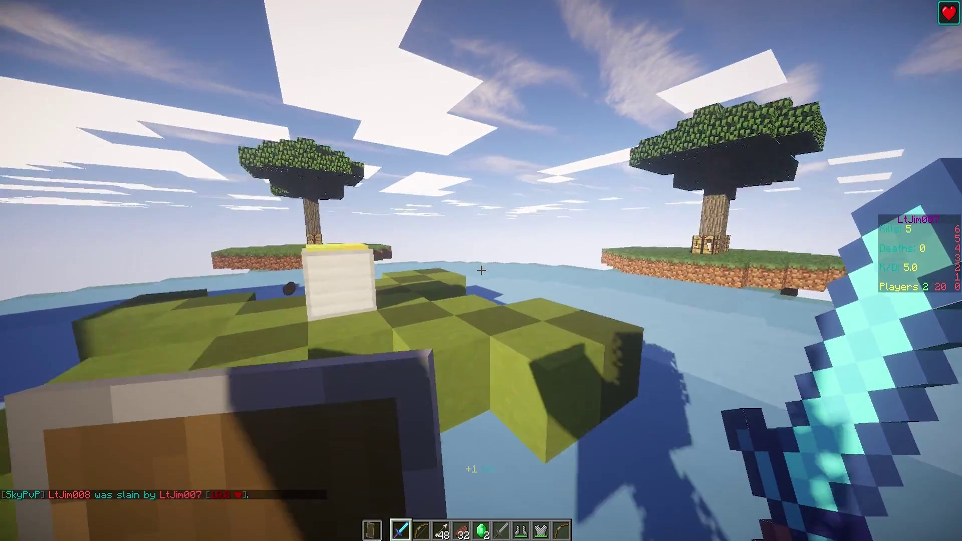
{"action": "key", "text": "w"}
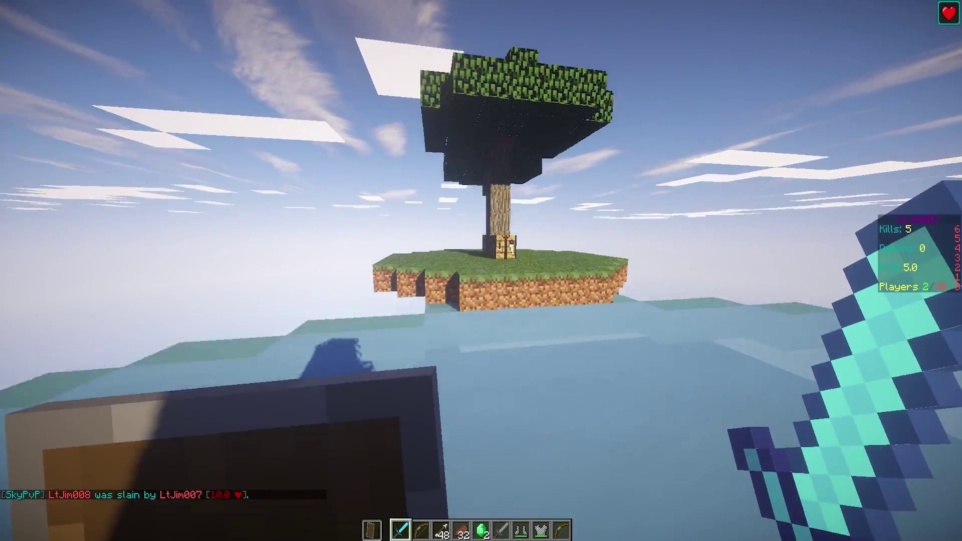
{"action": "key", "text": "w"}
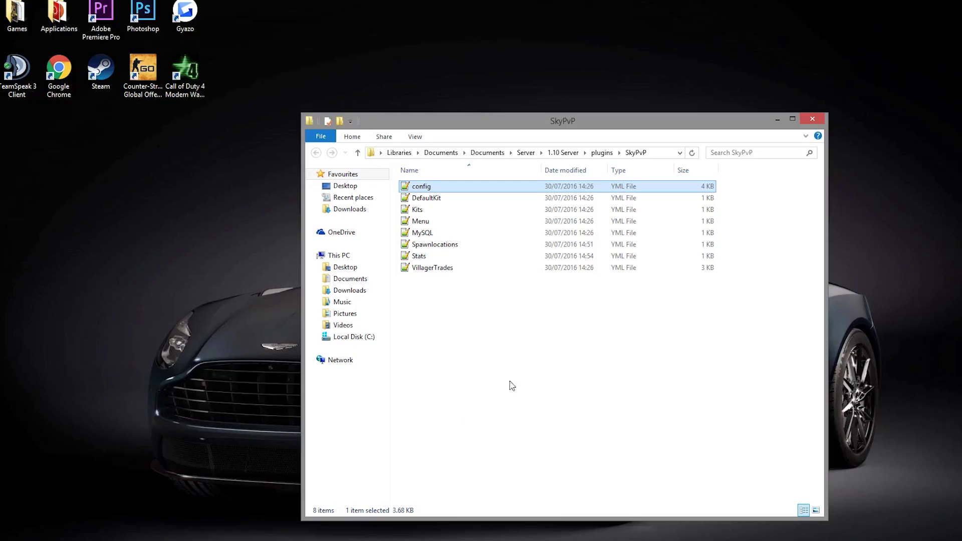
{"action": "left_click_drag", "start_coordinate": [657, 465], "coordinate": [397, 25]}
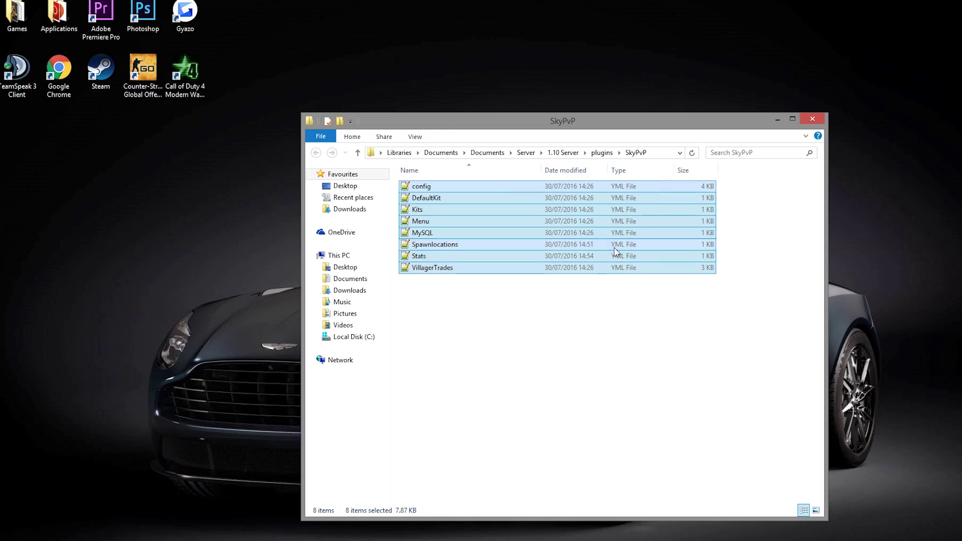
- Open config.yml in Notepad++ and scroll through its settings
{"action": "left_click", "coordinate": [439, 187]}
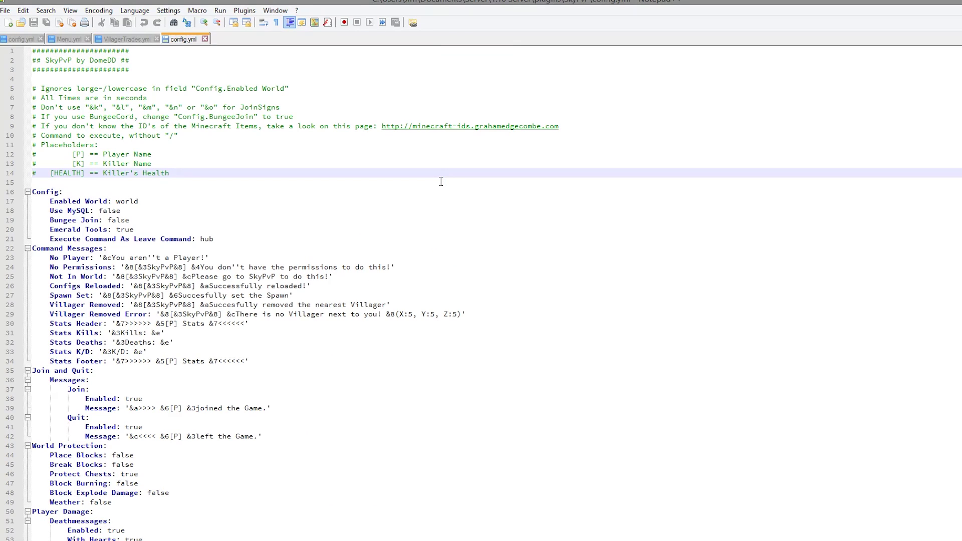
{"action": "scroll", "coordinate": [367, 214], "scroll_direction": "down", "scroll_amount": 5}
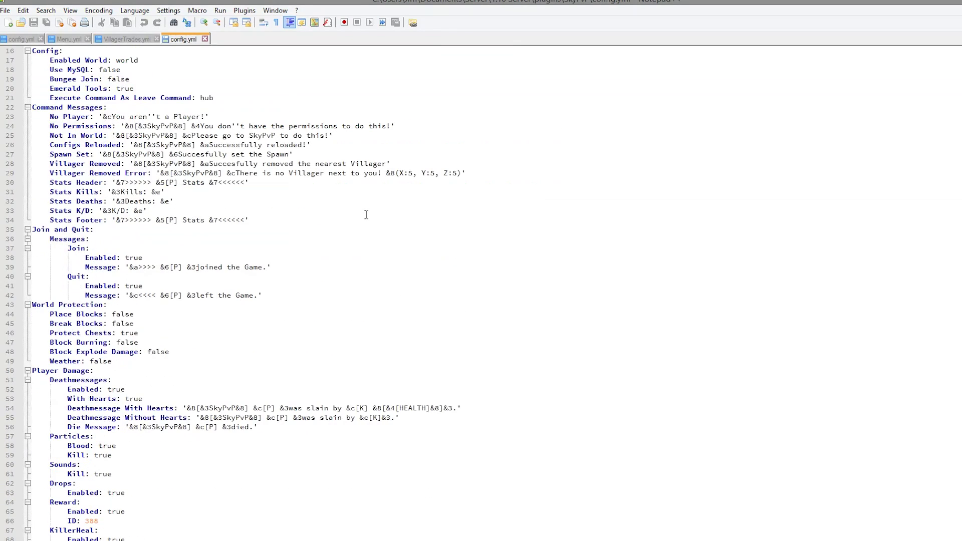
{"action": "scroll", "coordinate": [811, 363], "scroll_direction": "down", "scroll_amount": 16}
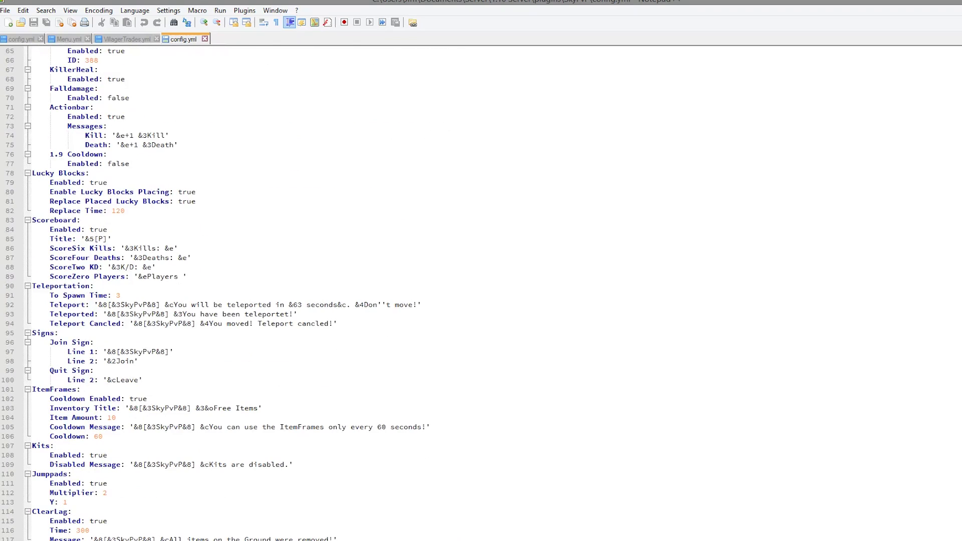
{"action": "scroll", "coordinate": [688, 385], "scroll_direction": "up", "scroll_amount": 6}
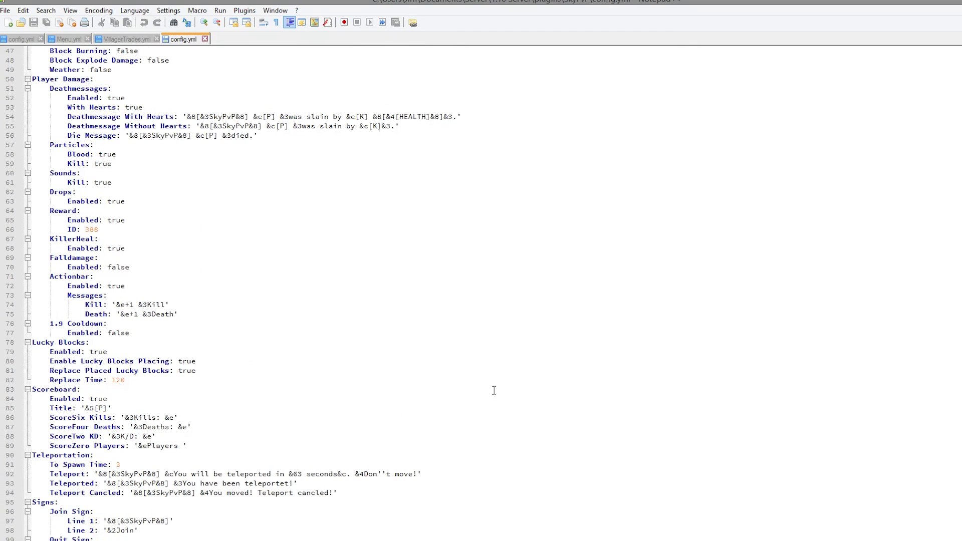
{"action": "scroll", "coordinate": [483, 392], "scroll_direction": "up", "scroll_amount": 15}
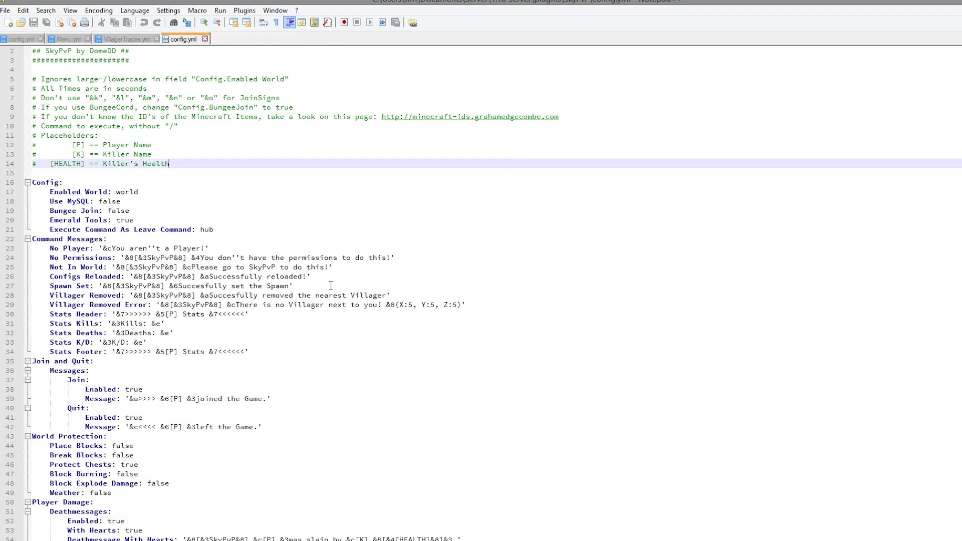
{"action": "scroll", "coordinate": [311, 311], "scroll_direction": "up", "scroll_amount": 1}
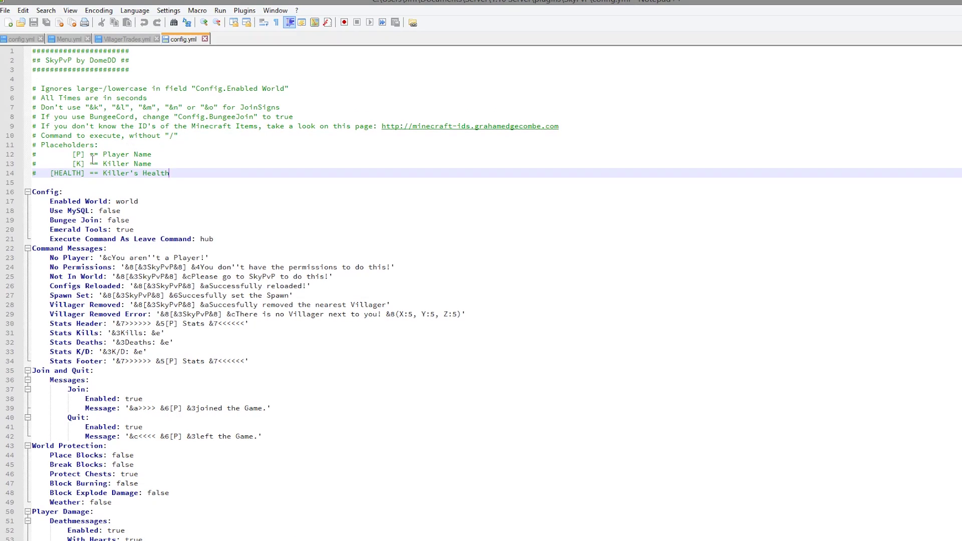
- Highlight the [P], [K] and [HEALTH] placeholder comments on lines 10–14
{"action": "left_click_drag", "start_coordinate": [198, 173], "coordinate": [27, 153]}
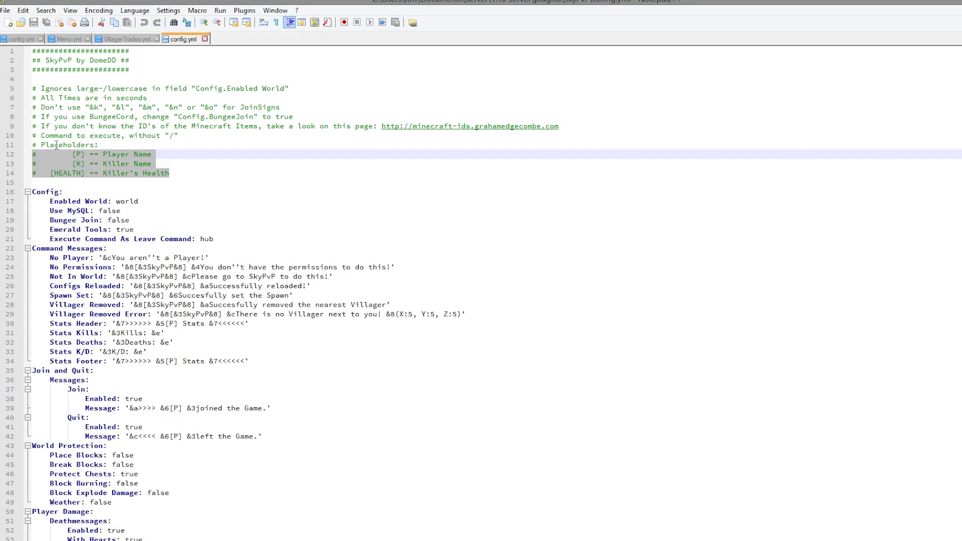
{"action": "left_click", "coordinate": [69, 166]}
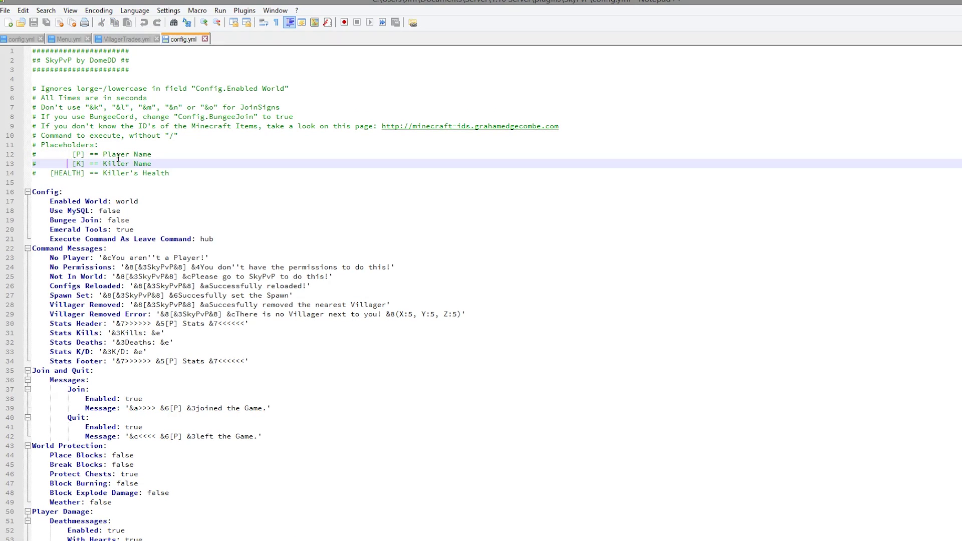
{"action": "left_click_drag", "start_coordinate": [130, 156], "coordinate": [108, 165]}
{"action": "mouse_move", "coordinate": [174, 173]}
{"action": "left_mouse_down"}
{"action": "mouse_move", "coordinate": [68, 173]}
{"action": "mouse_move", "coordinate": [20, 136]}
{"action": "left_mouse_up"}
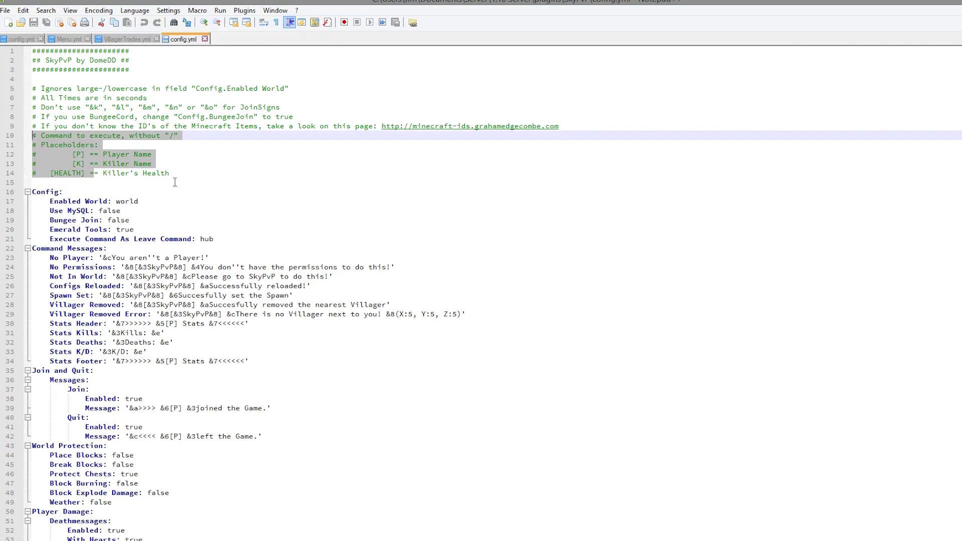
{"action": "left_click", "coordinate": [102, 174]}
{"action": "scroll", "coordinate": [423, 334], "scroll_direction": "down", "scroll_amount": 3}
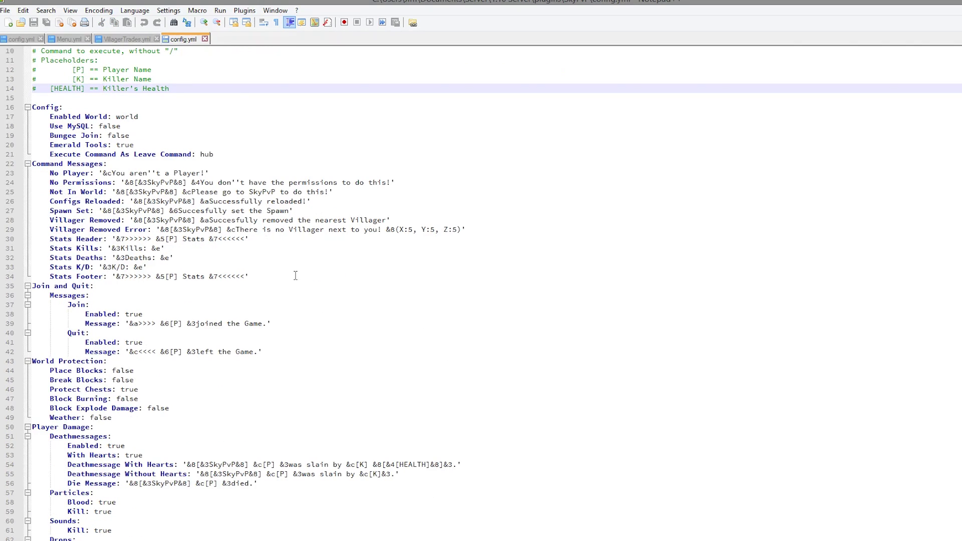
{"action": "scroll", "coordinate": [178, 277], "scroll_direction": "down", "scroll_amount": 1}
{"action": "left_click_drag", "start_coordinate": [150, 249], "coordinate": [14, 210]}
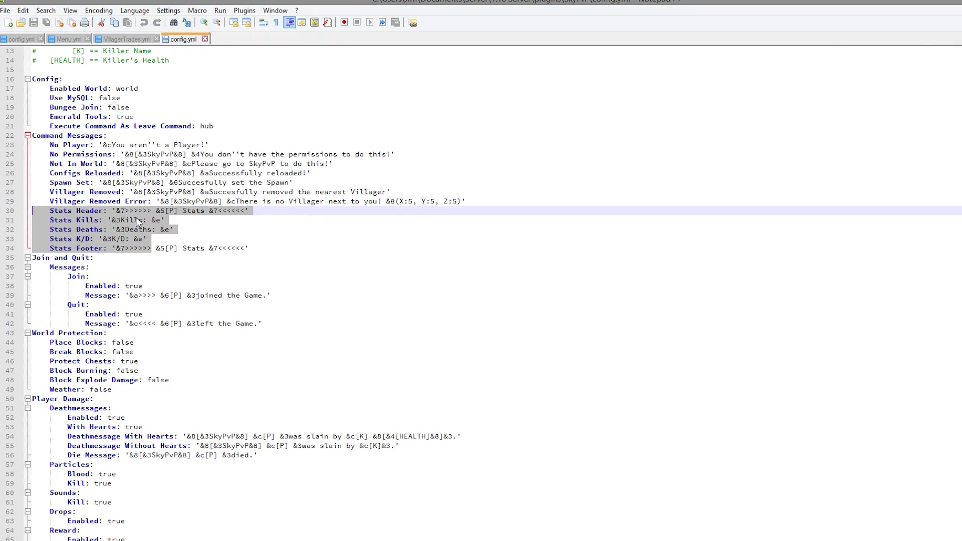
{"action": "scroll", "coordinate": [136, 218], "scroll_direction": "down", "scroll_amount": 2}
{"action": "left_click_drag", "start_coordinate": [164, 268], "coordinate": [31, 220]}
{"action": "scroll", "coordinate": [174, 324], "scroll_direction": "down", "scroll_amount": 1}
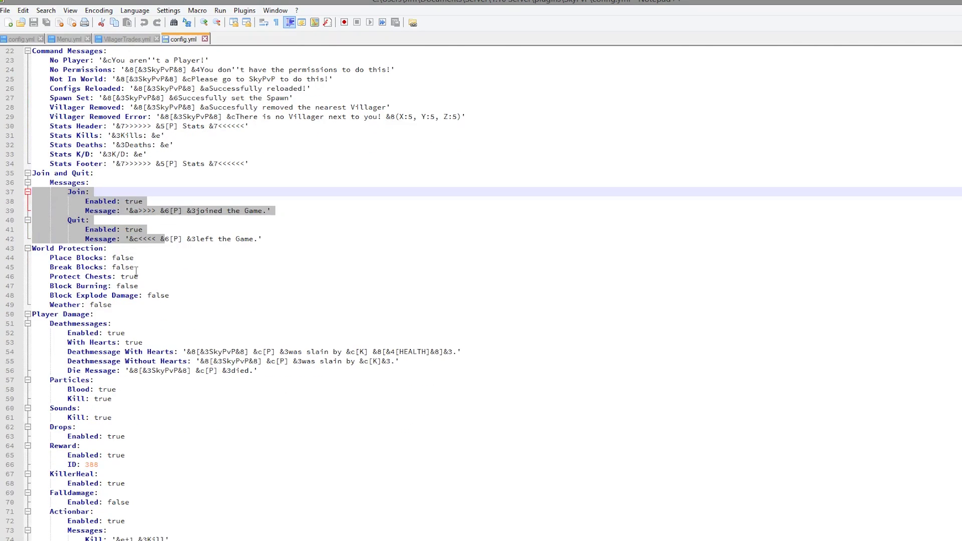
{"action": "left_click_drag", "start_coordinate": [167, 305], "coordinate": [31, 248]}
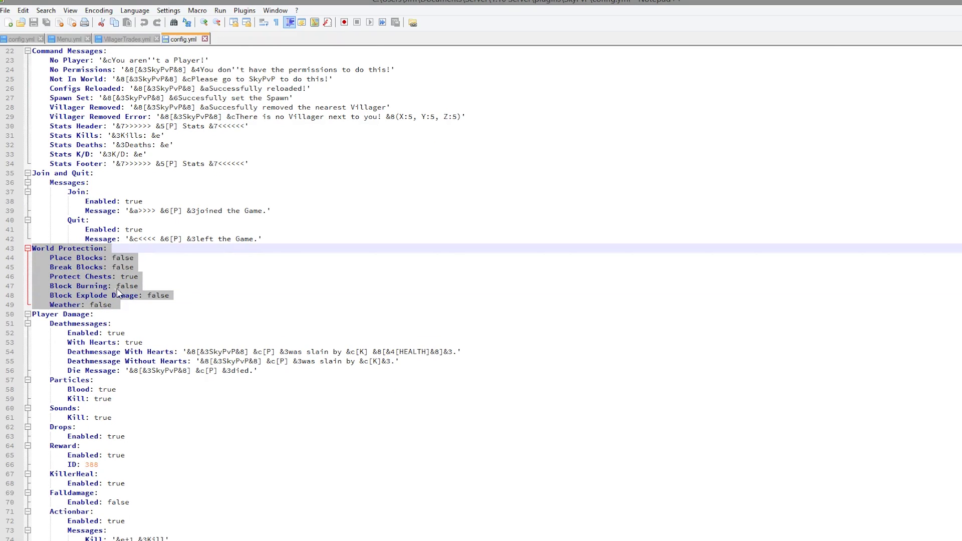
{"action": "left_click", "coordinate": [113, 286]}
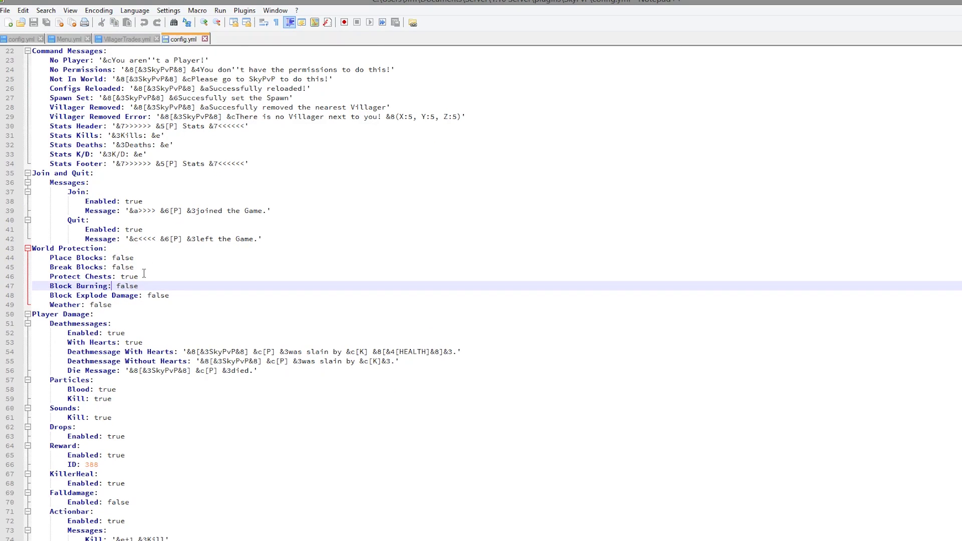
{"action": "left_click_drag", "start_coordinate": [122, 304], "coordinate": [4, 305]}
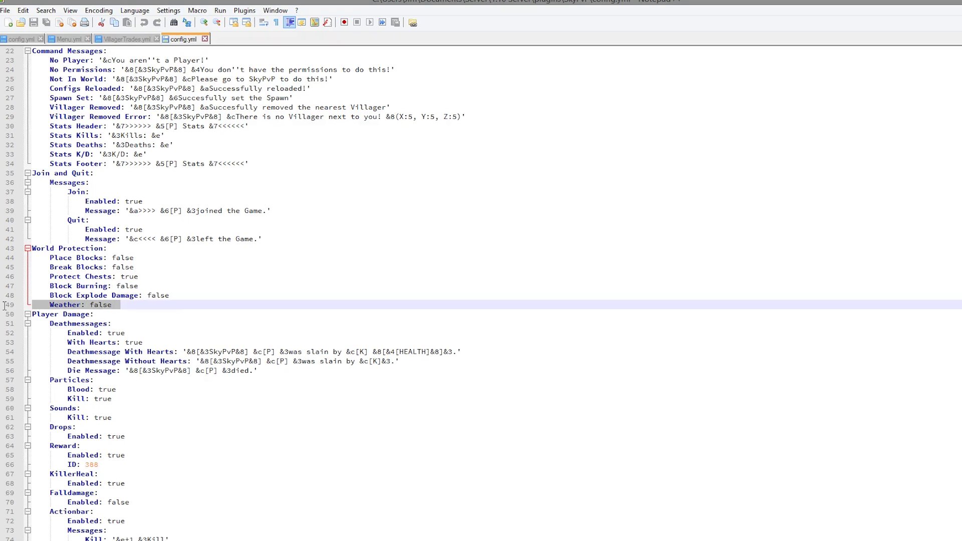
{"action": "scroll", "coordinate": [148, 348], "scroll_direction": "down", "scroll_amount": 5}
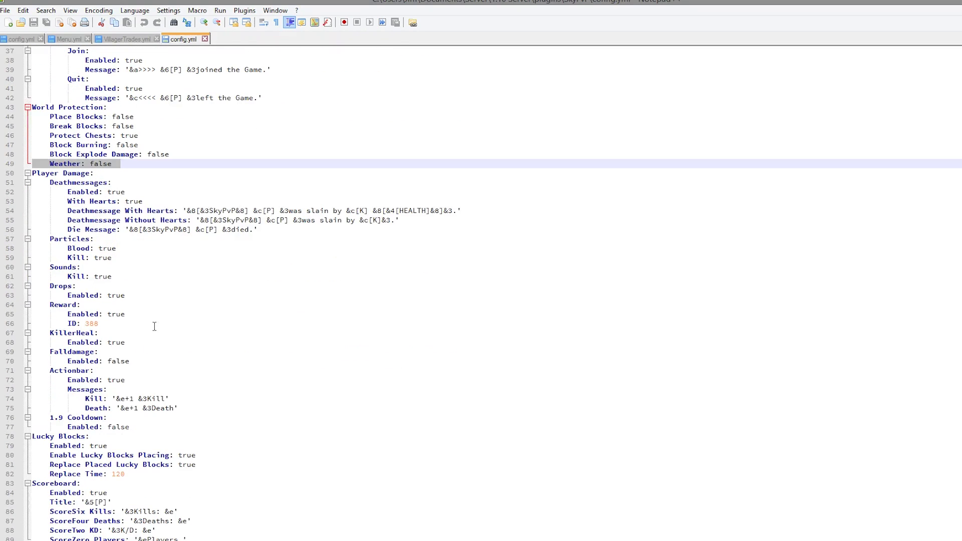
{"action": "scroll", "coordinate": [153, 312], "scroll_direction": "down", "scroll_amount": 2}
{"action": "left_click_drag", "start_coordinate": [112, 201], "coordinate": [5, 179]}
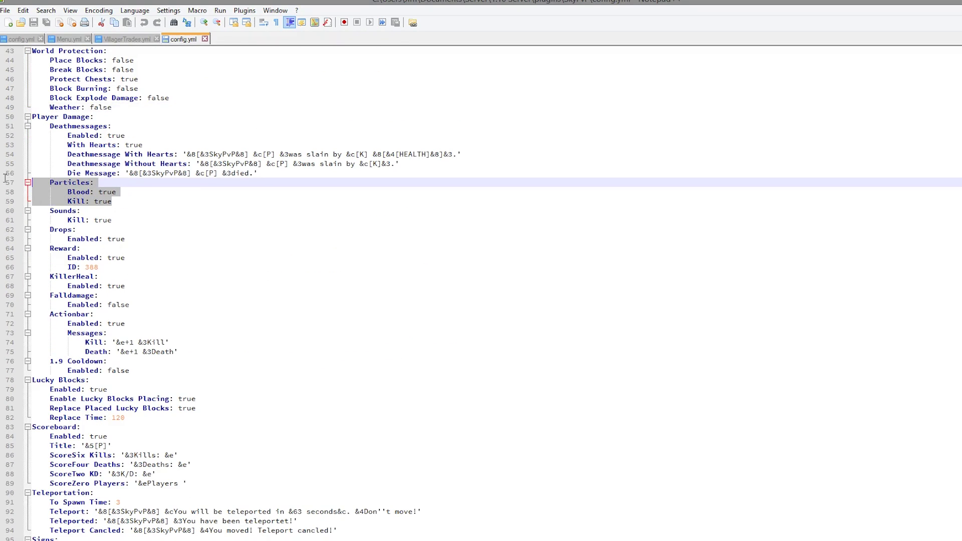
{"action": "left_click_drag", "start_coordinate": [113, 221], "coordinate": [31, 212]}
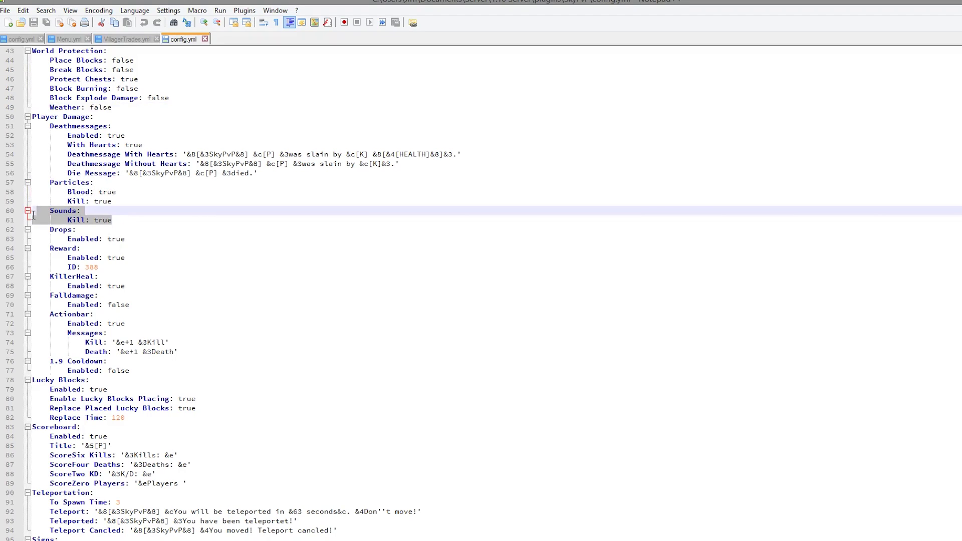
{"action": "left_click_drag", "start_coordinate": [128, 240], "coordinate": [50, 239]}
{"action": "left_click_drag", "start_coordinate": [108, 263], "coordinate": [5, 232]}
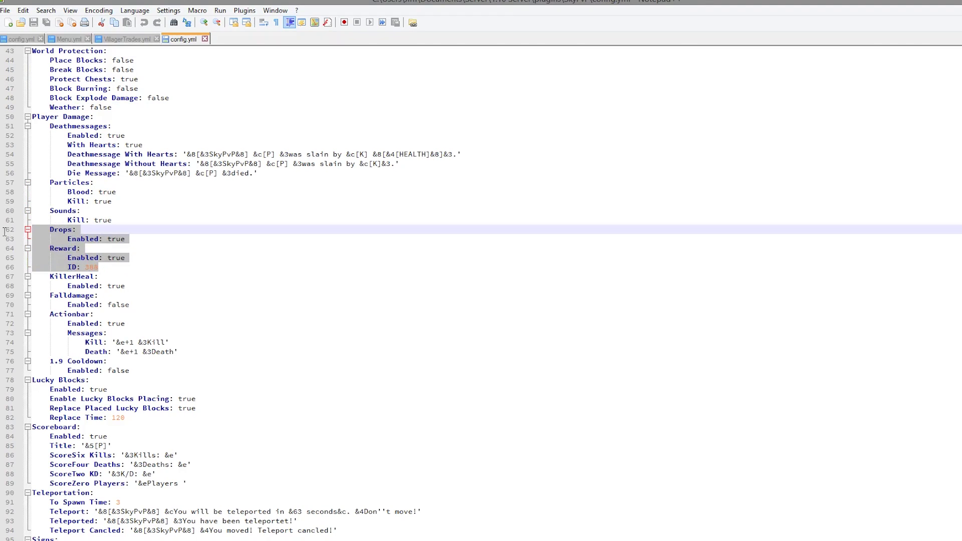
{"action": "left_click", "coordinate": [93, 268]}
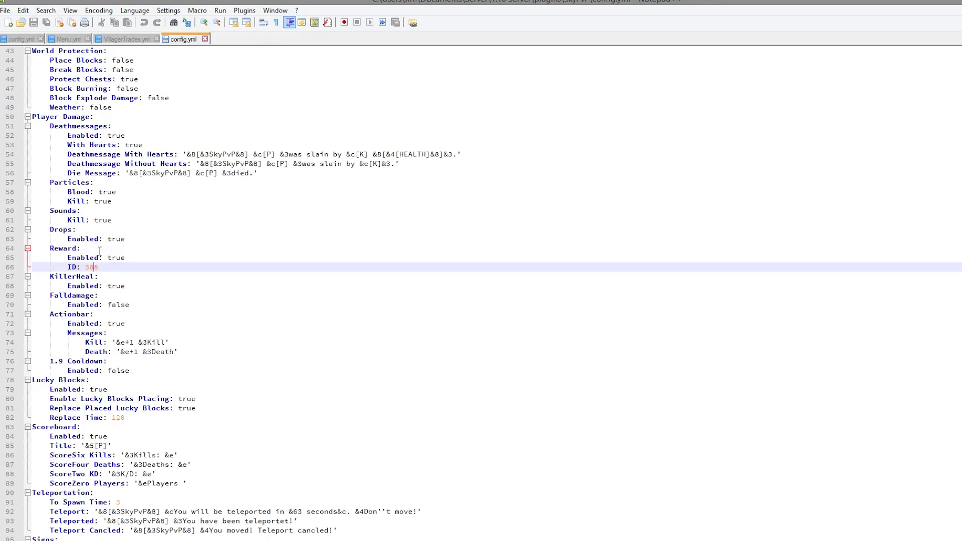
{"action": "scroll", "coordinate": [121, 266], "scroll_direction": "down", "scroll_amount": 2}
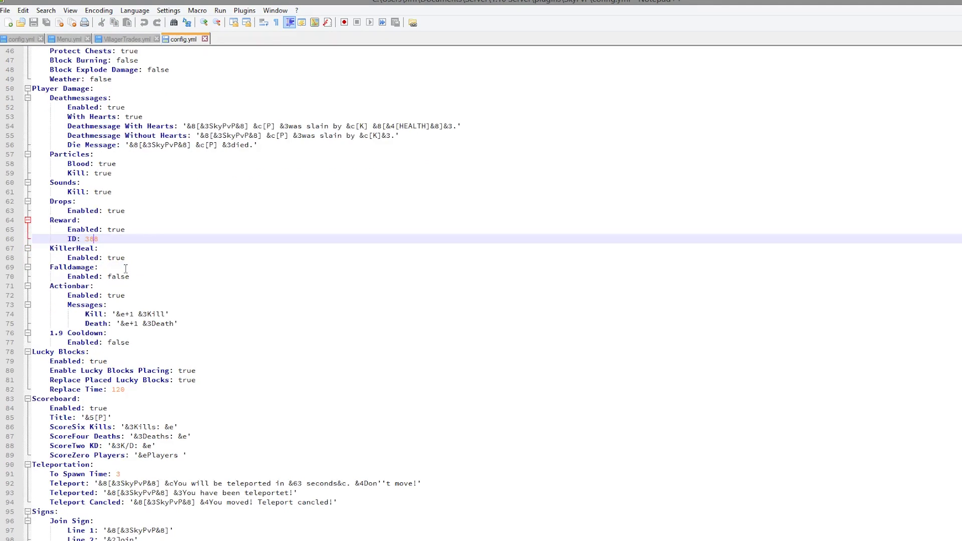
{"action": "left_click_drag", "start_coordinate": [131, 251], "coordinate": [48, 250]}
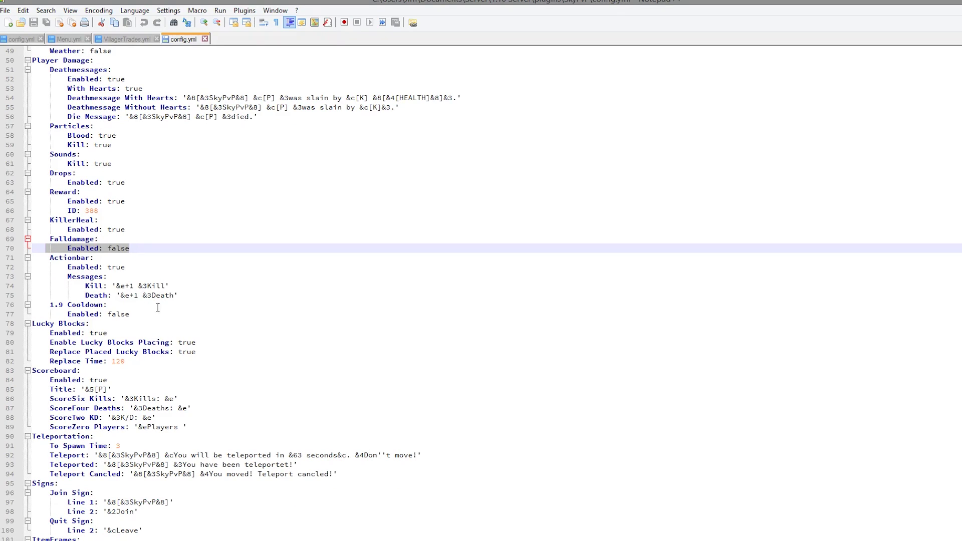
{"action": "scroll", "coordinate": [145, 279], "scroll_direction": "down", "scroll_amount": 2}
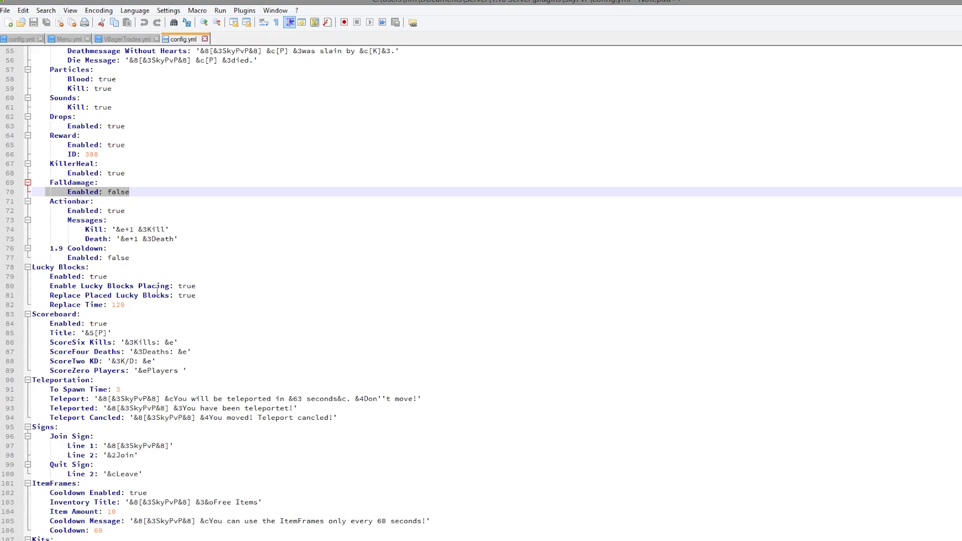
{"action": "left_click_drag", "start_coordinate": [166, 305], "coordinate": [32, 267]}
{"action": "scroll", "coordinate": [91, 283], "scroll_direction": "down", "scroll_amount": 3}
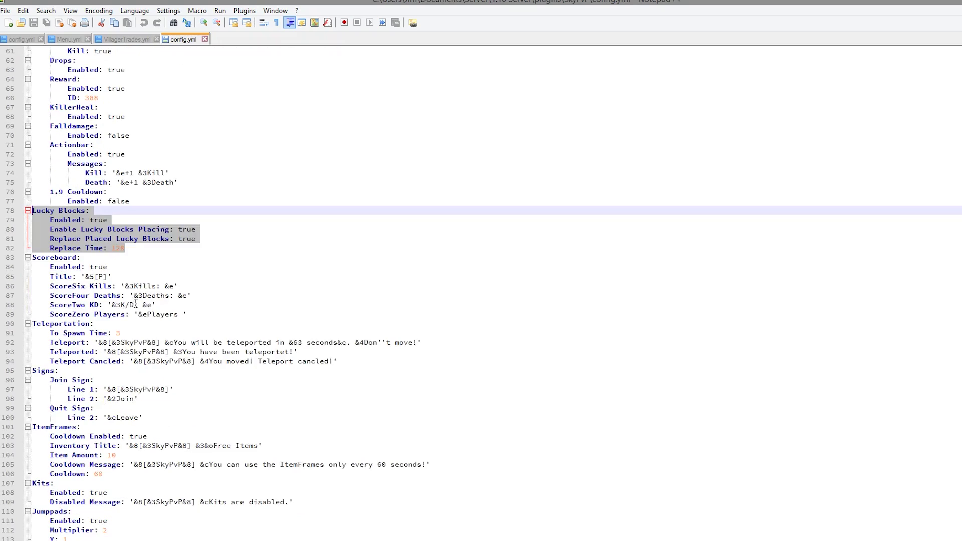
{"action": "left_click", "coordinate": [234, 325]}
{"action": "scroll", "coordinate": [205, 343], "scroll_direction": "down", "scroll_amount": 1}
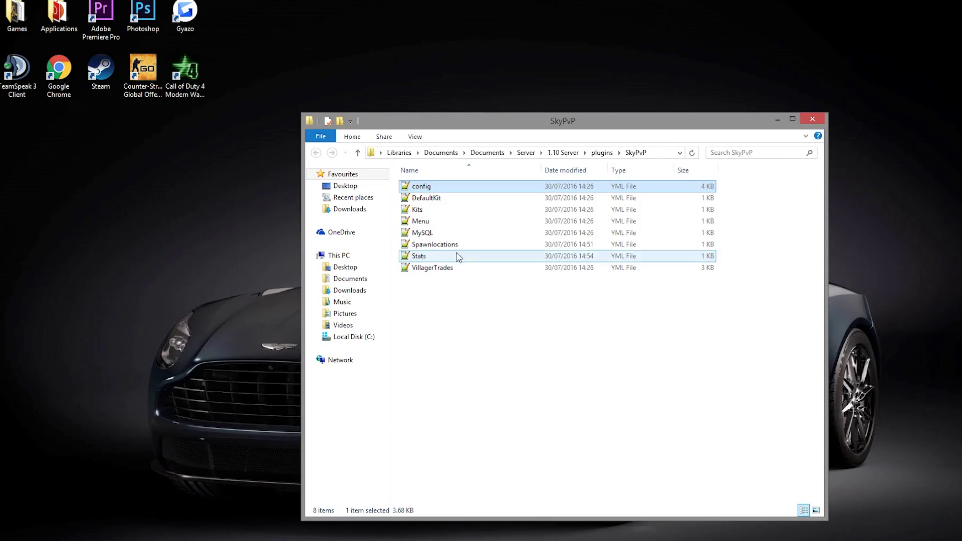
- Open DefaultKit.yml in Notepad++ and briefly select its whole contents
{"action": "double_click", "coordinate": [457, 199]}
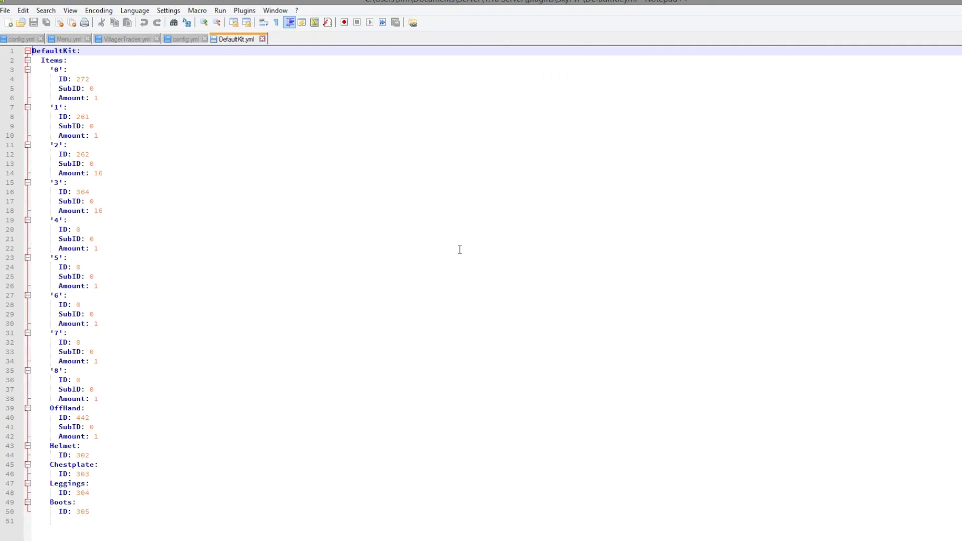
{"action": "key", "text": "ctrl+a"}
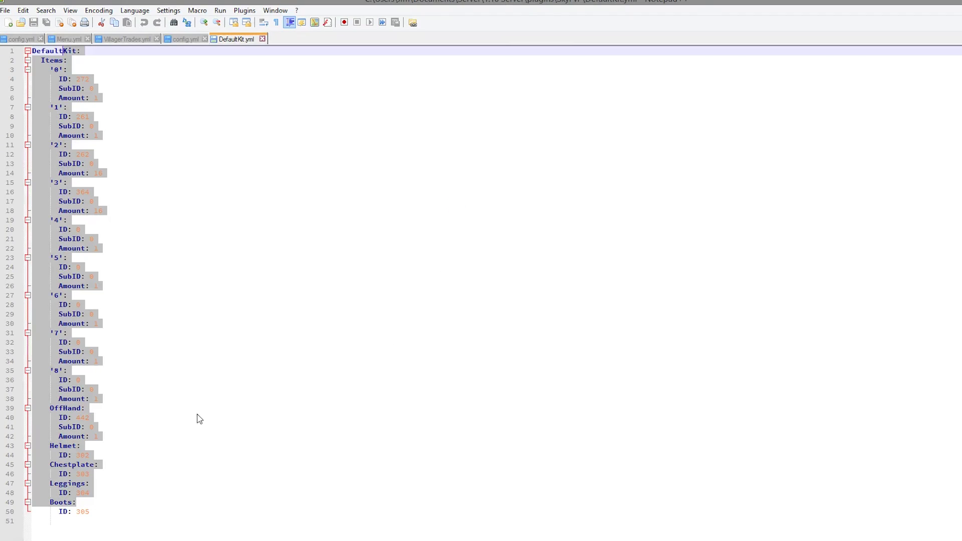
{"action": "left_click", "coordinate": [196, 407]}
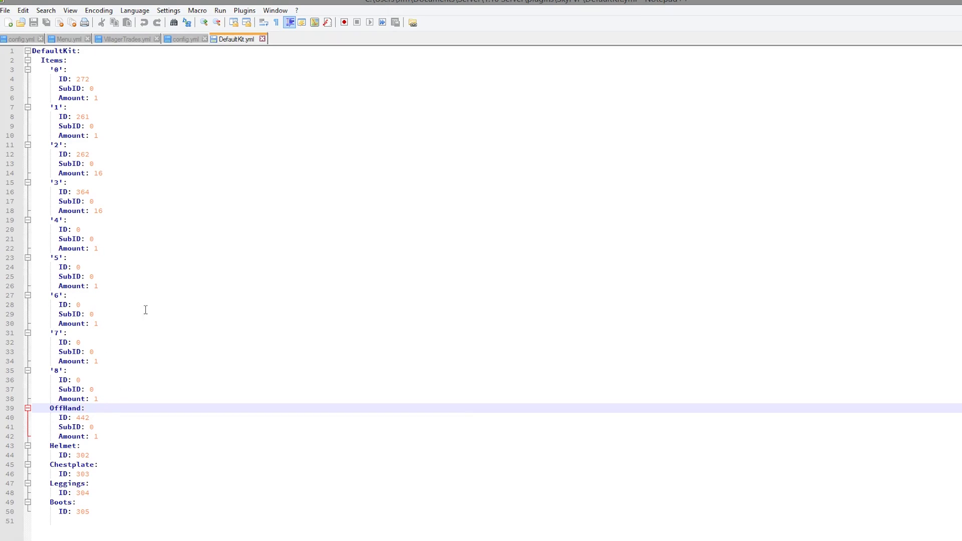
- Highlight the slot IDs, SubID and amounts, including items 261 and 262 with amount 16
{"action": "left_click_drag", "start_coordinate": [110, 113], "coordinate": [32, 107]}
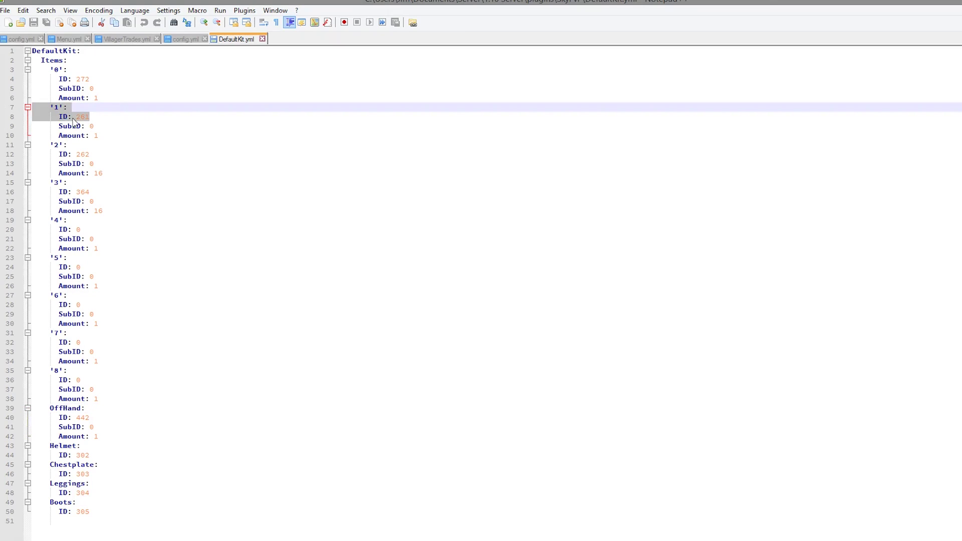
{"action": "left_click_drag", "start_coordinate": [94, 126], "coordinate": [16, 125]}
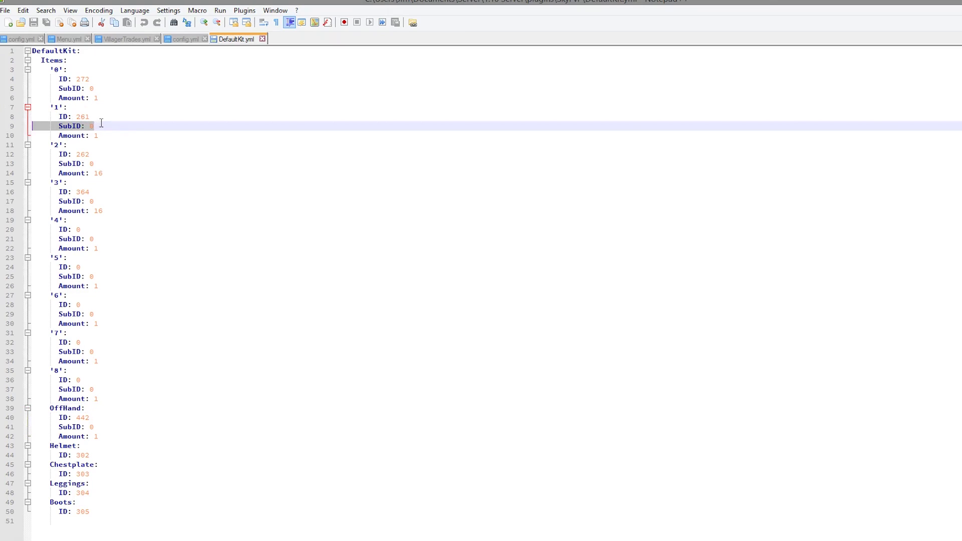
{"action": "left_click_drag", "start_coordinate": [103, 136], "coordinate": [32, 135]}
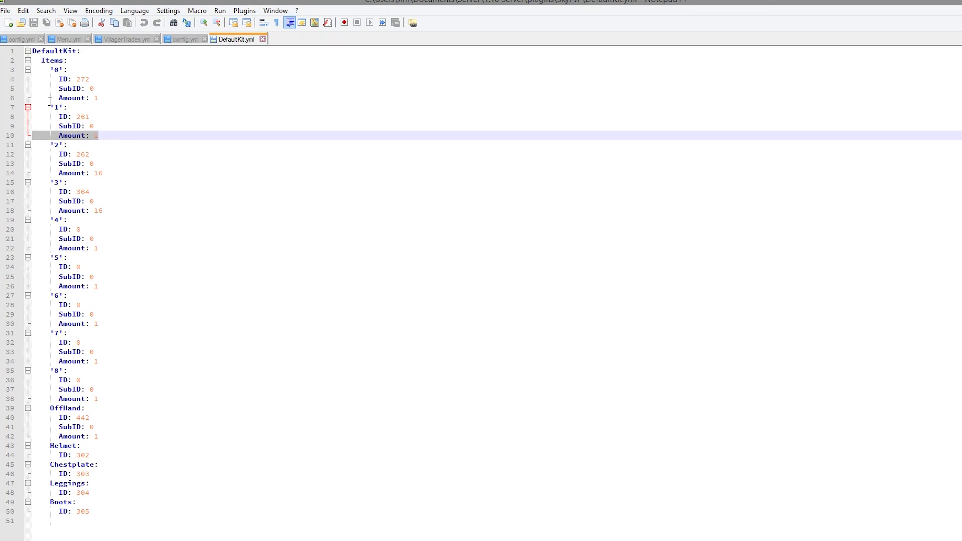
{"action": "left_click_drag", "start_coordinate": [90, 79], "coordinate": [42, 79]}
{"action": "left_click_drag", "start_coordinate": [90, 116], "coordinate": [49, 117]}
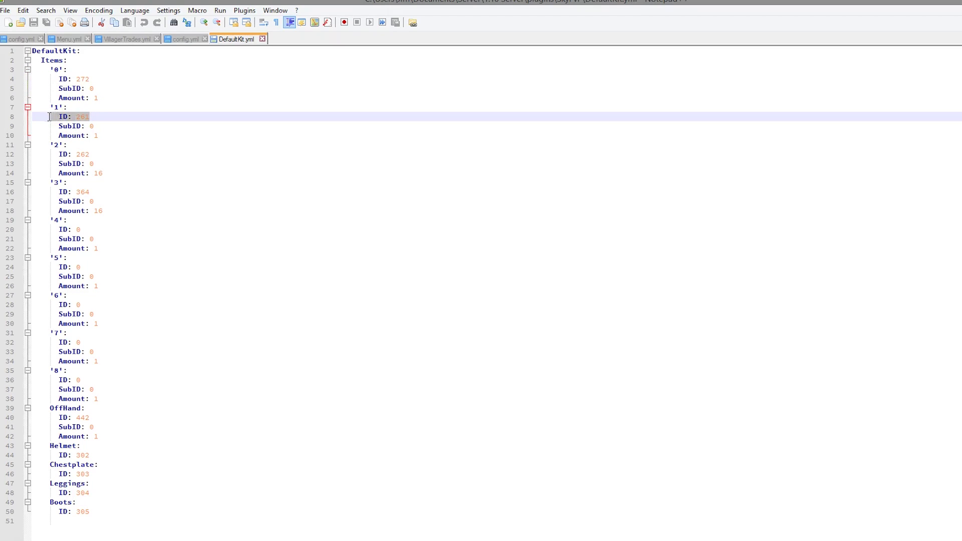
{"action": "left_click_drag", "start_coordinate": [90, 154], "coordinate": [45, 155]}
{"action": "left_click_drag", "start_coordinate": [104, 173], "coordinate": [99, 173]}
- Open Kits.yml and paste a copy of the Kit1 block below the original
{"action": "left_click", "coordinate": [141, 197]}
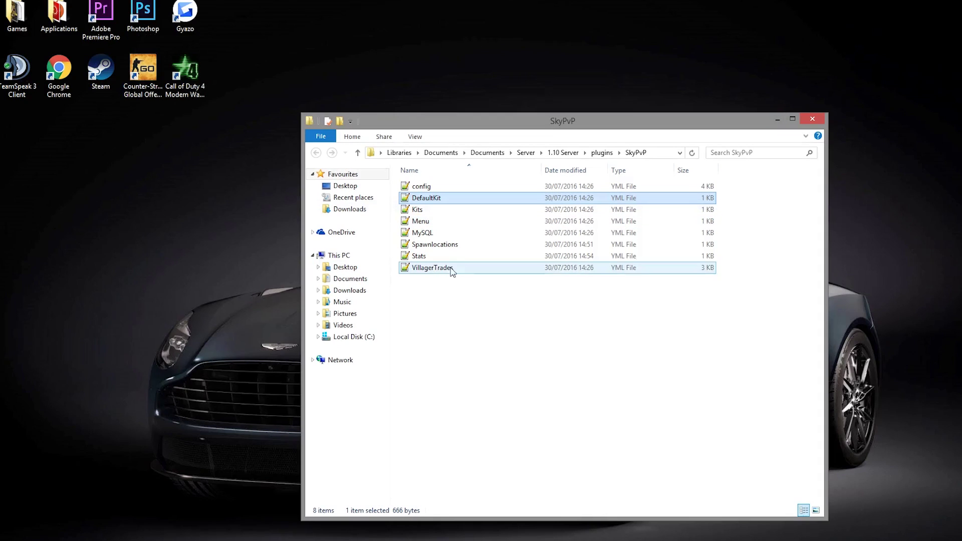
{"action": "double_click", "coordinate": [442, 211]}
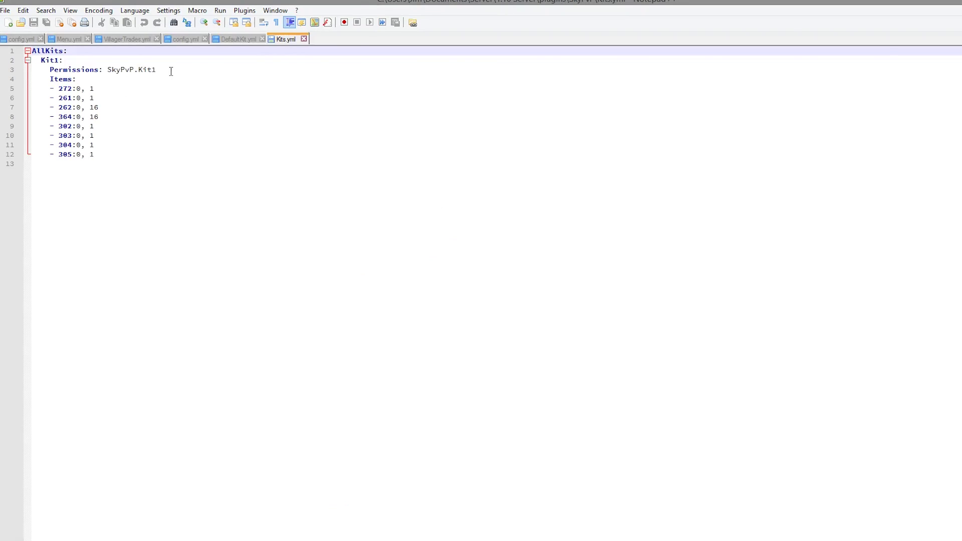
{"action": "triple_click", "coordinate": [171, 71]}
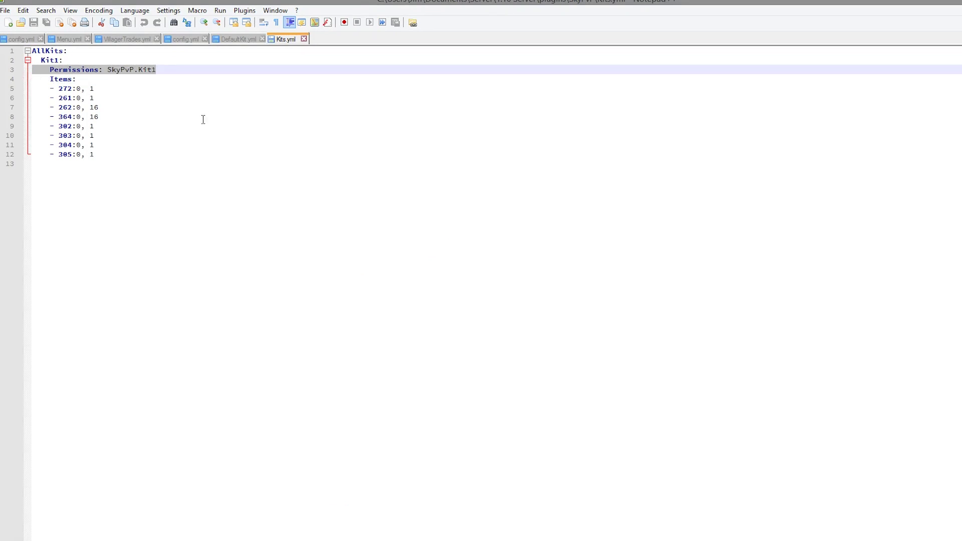
{"action": "left_click_drag", "start_coordinate": [121, 159], "coordinate": [31, 60]}
{"action": "key", "text": "ctrl+c"}
{"action": "left_click", "coordinate": [102, 150]}
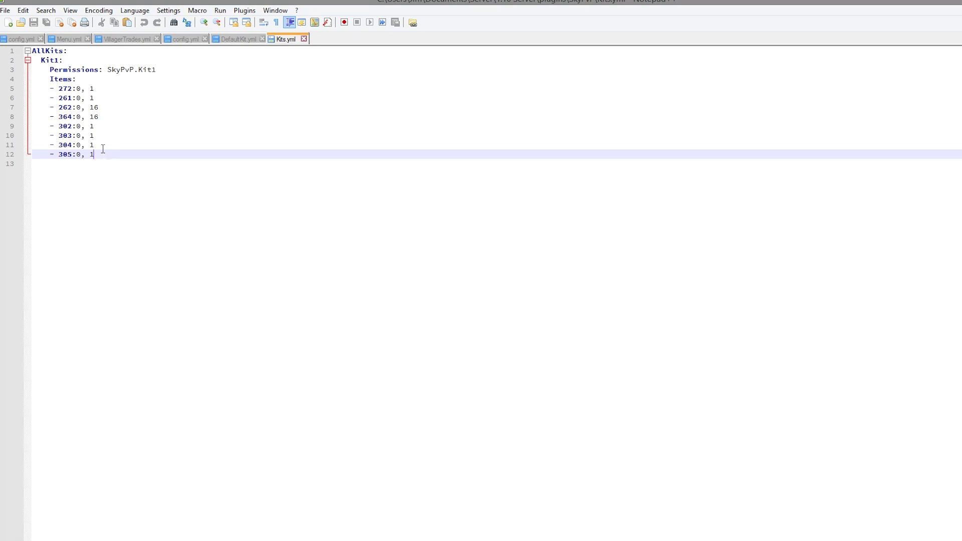
{"action": "key", "text": "Return"}
{"action": "key", "text": "ctrl+v"}
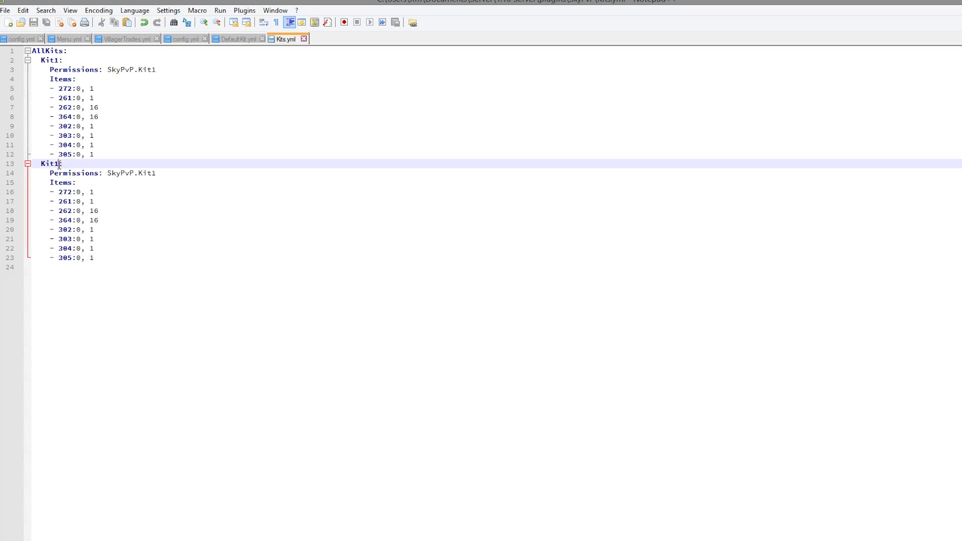
- Rename the copied kit to Donator with permission SkyPvP.donator
{"action": "double_click", "coordinate": [55, 165]}
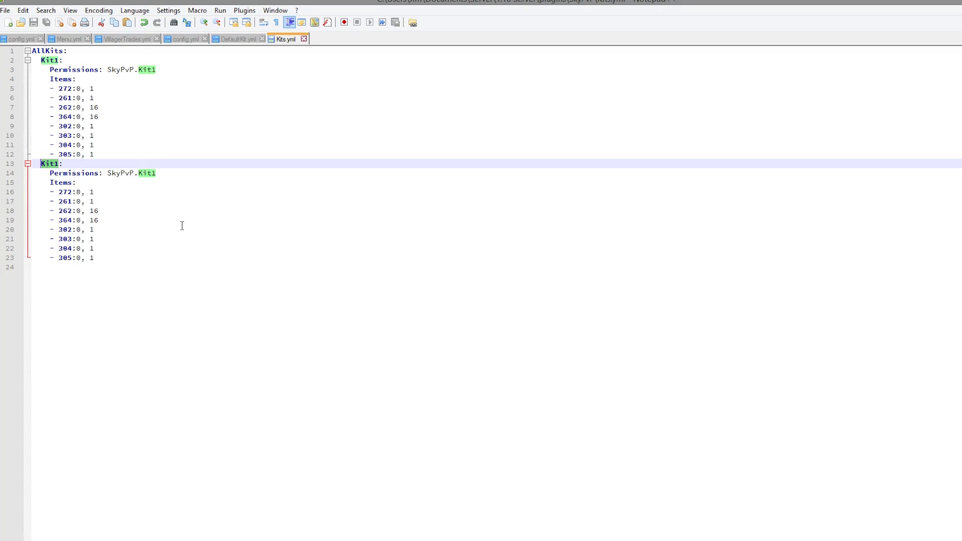
{"action": "type", "text": "Donator:"}
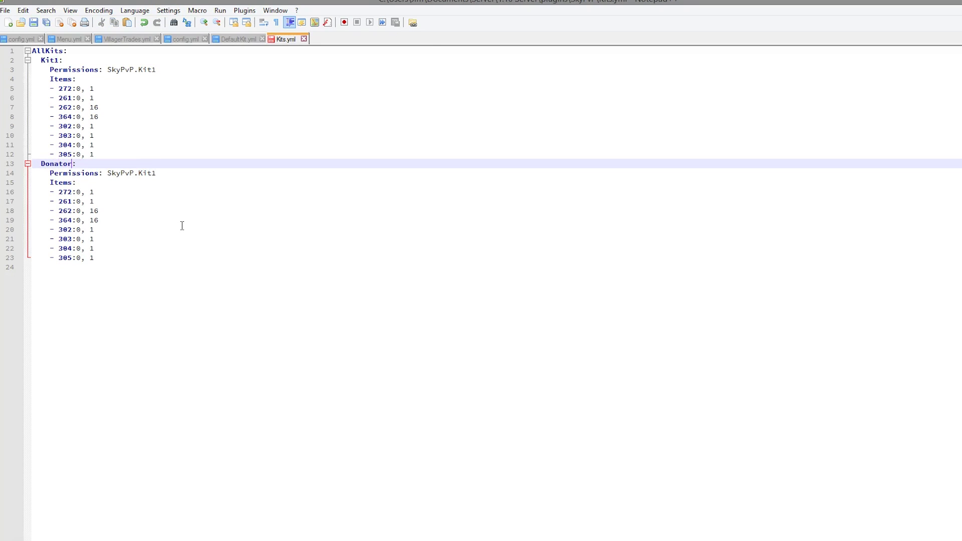
{"action": "left_click_drag", "start_coordinate": [156, 172], "coordinate": [141, 174]}
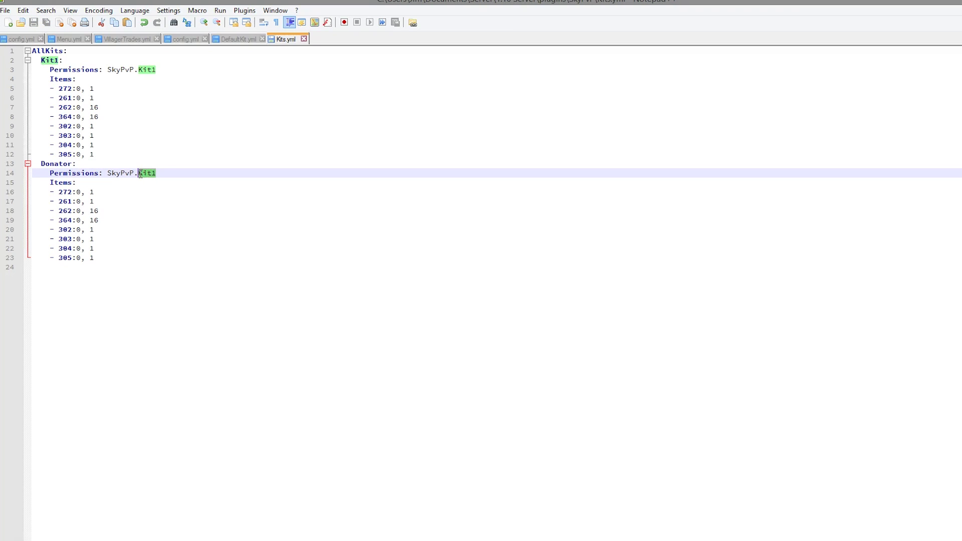
{"action": "type", "text": "donator"}
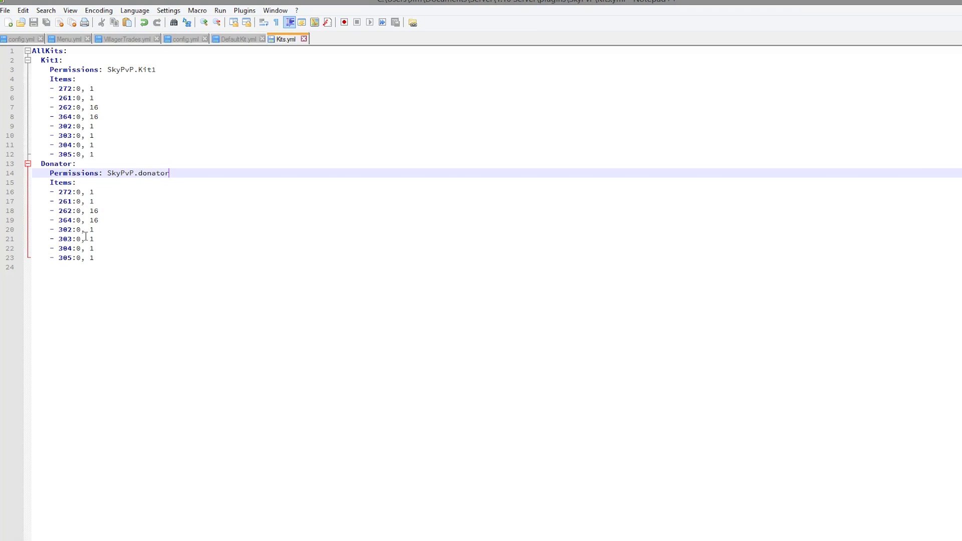
- Review the Donator kit's item ID 272, its SubID 0 and the remaining item lines
{"action": "double_click", "coordinate": [66, 192]}
{"action": "left_click", "coordinate": [80, 191]}
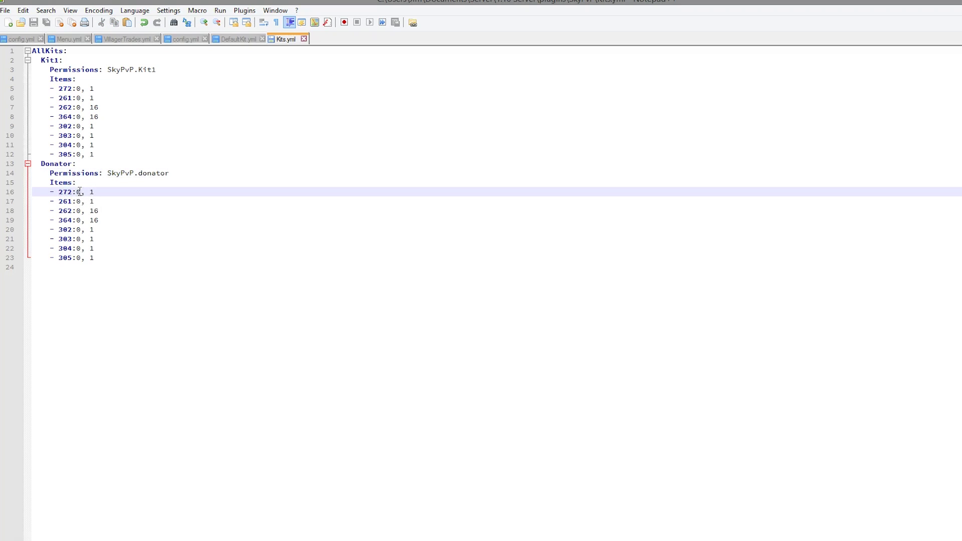
{"action": "double_click", "coordinate": [79, 192]}
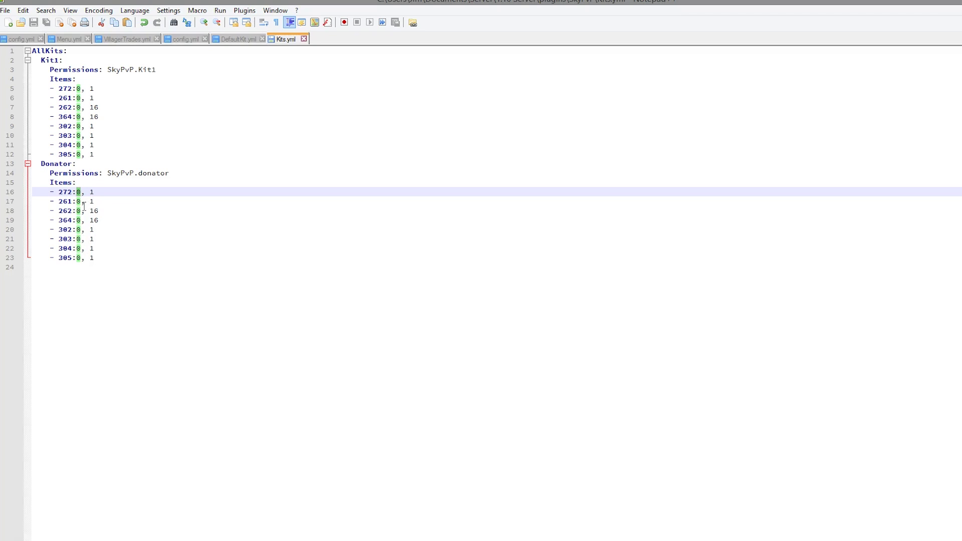
{"action": "left_click_drag", "start_coordinate": [95, 192], "coordinate": [131, 250]}
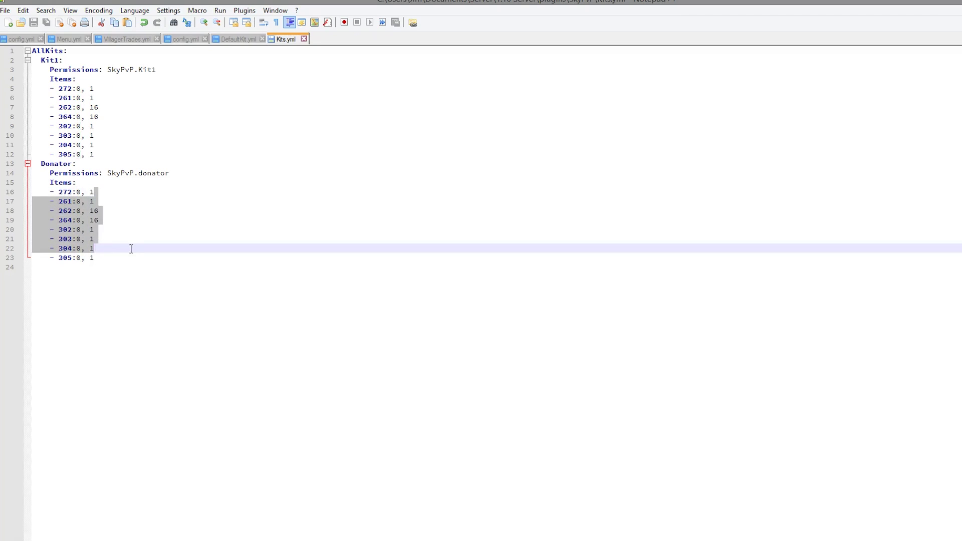
{"action": "left_click", "coordinate": [129, 249]}
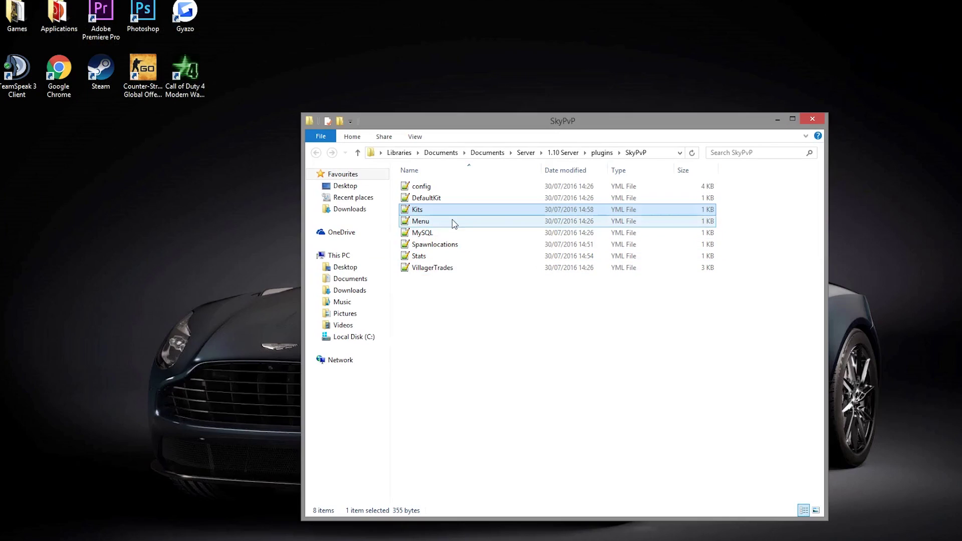
- Open Menu.yml and look over the AllKits block and its Size: 18 line
{"action": "double_click", "coordinate": [455, 222]}
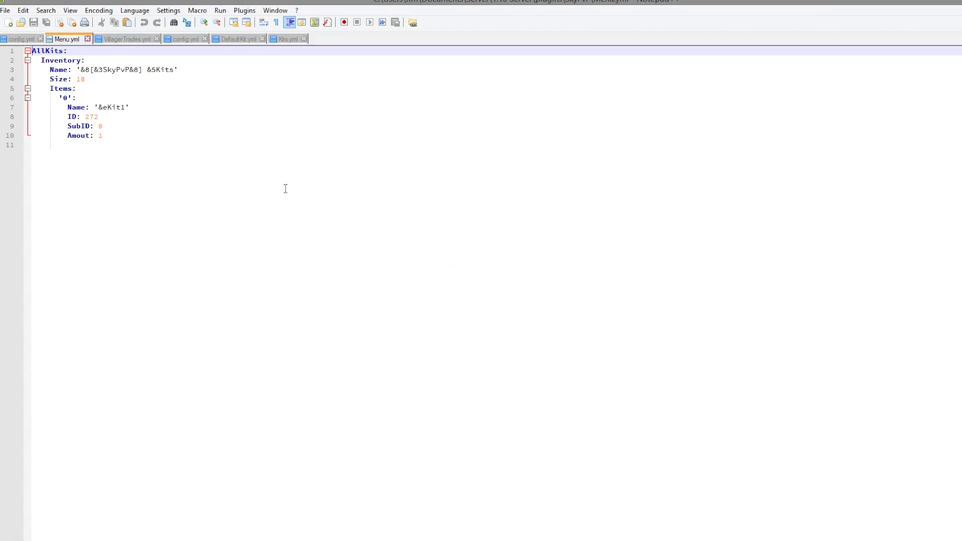
{"action": "left_click_drag", "start_coordinate": [140, 137], "coordinate": [32, 51]}
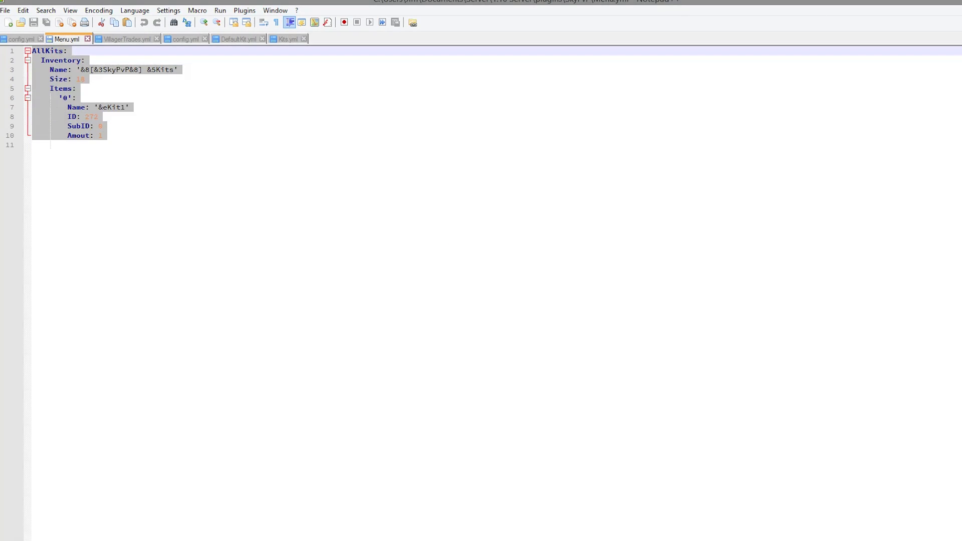
{"action": "left_click", "coordinate": [107, 78]}
{"action": "left_click_drag", "start_coordinate": [106, 78], "coordinate": [31, 77]}
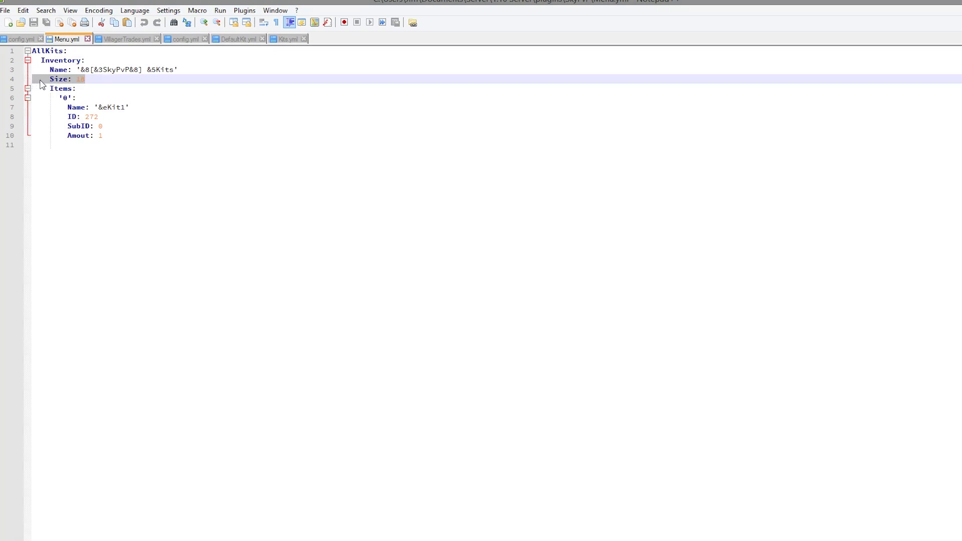
- Paste a duplicate of the '0' kit item block below it
{"action": "left_click_drag", "start_coordinate": [132, 136], "coordinate": [1, 107]}
{"action": "key", "text": "ctrl+c"}
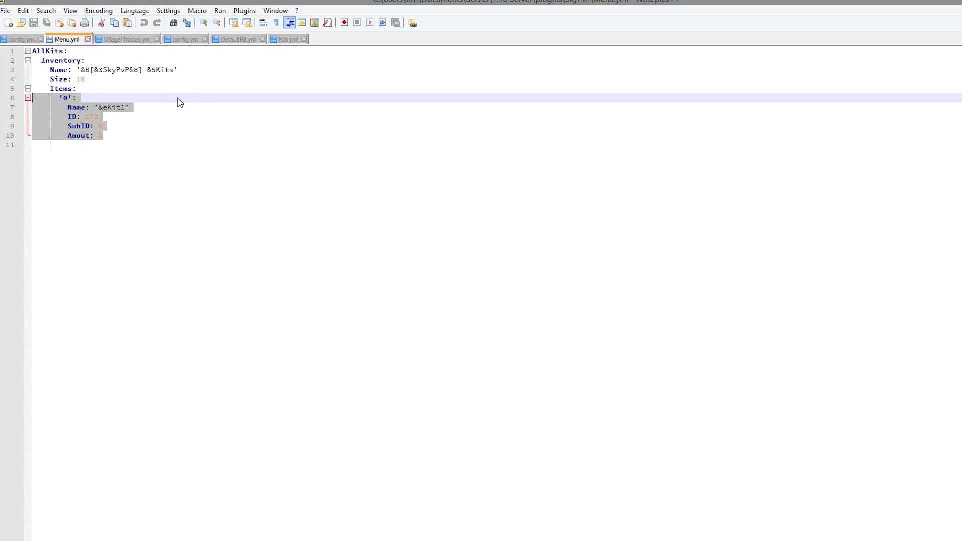
{"action": "left_click", "coordinate": [115, 135]}
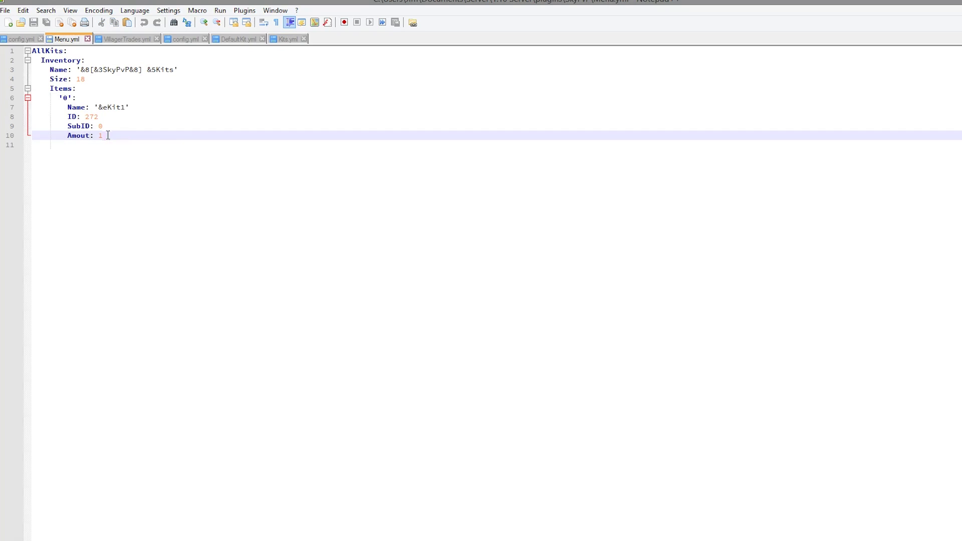
{"action": "key", "text": "Return"}
{"action": "key", "text": "ctrl+v"}
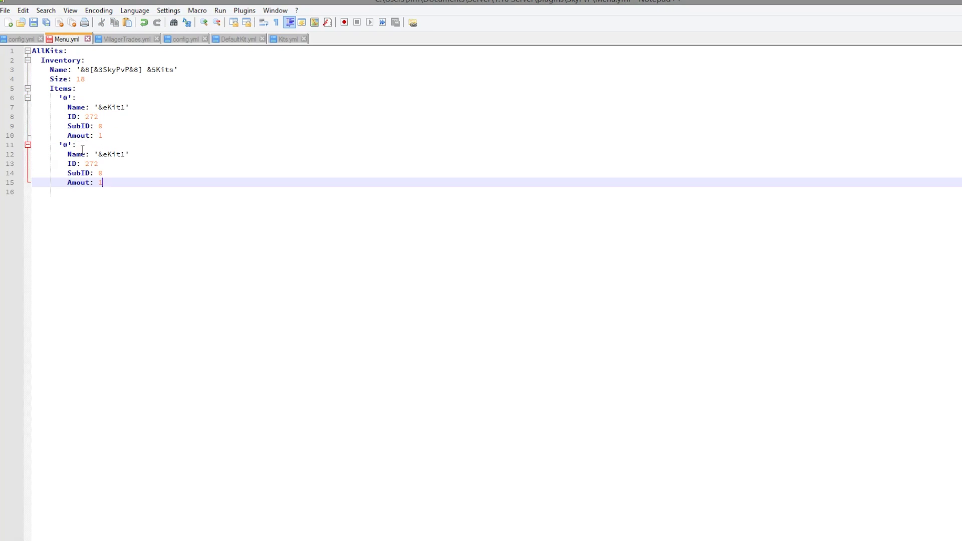
- Change the duplicated item's key from '0' to '1'
{"action": "left_click", "coordinate": [70, 102]}
{"action": "double_click", "coordinate": [65, 98]}
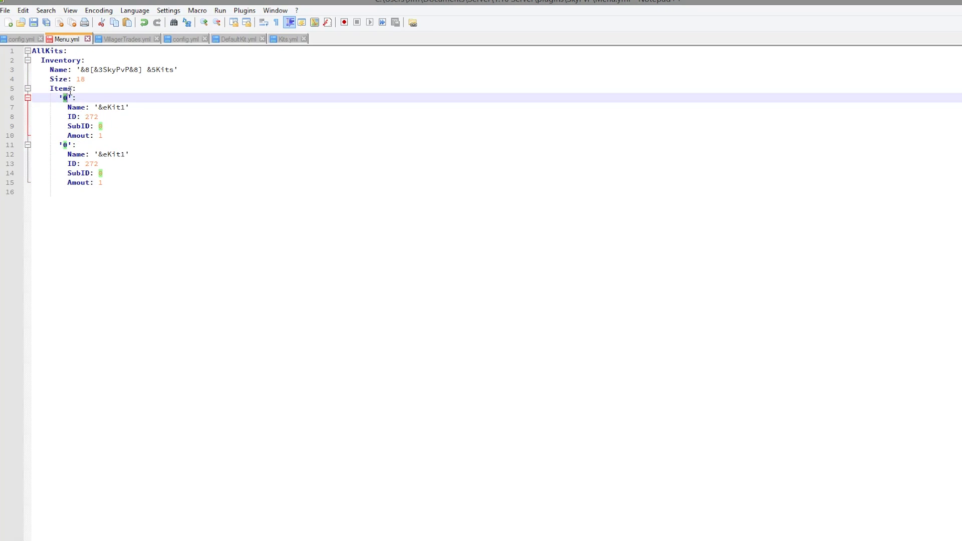
{"action": "double_click", "coordinate": [66, 145]}
{"action": "type", "text": "1"}
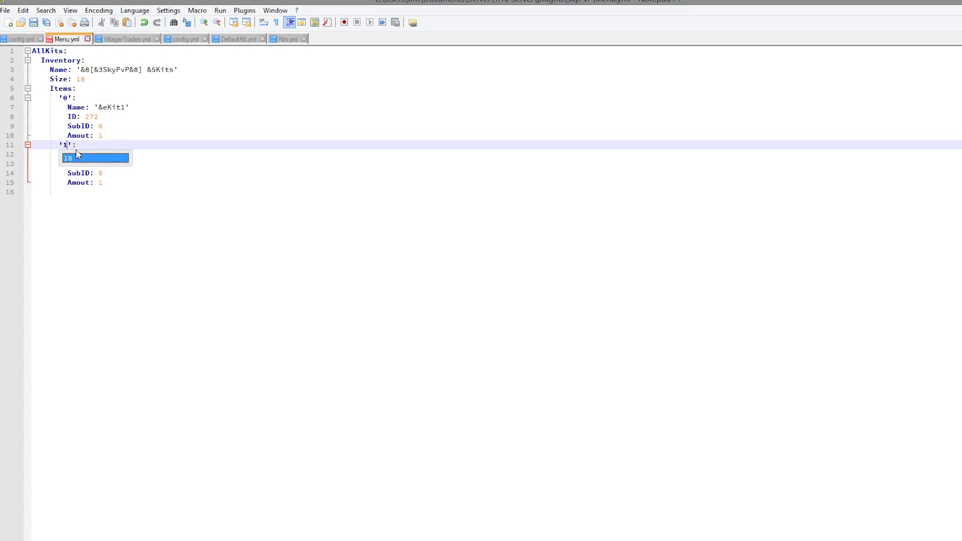
{"action": "left_click", "coordinate": [134, 121]}
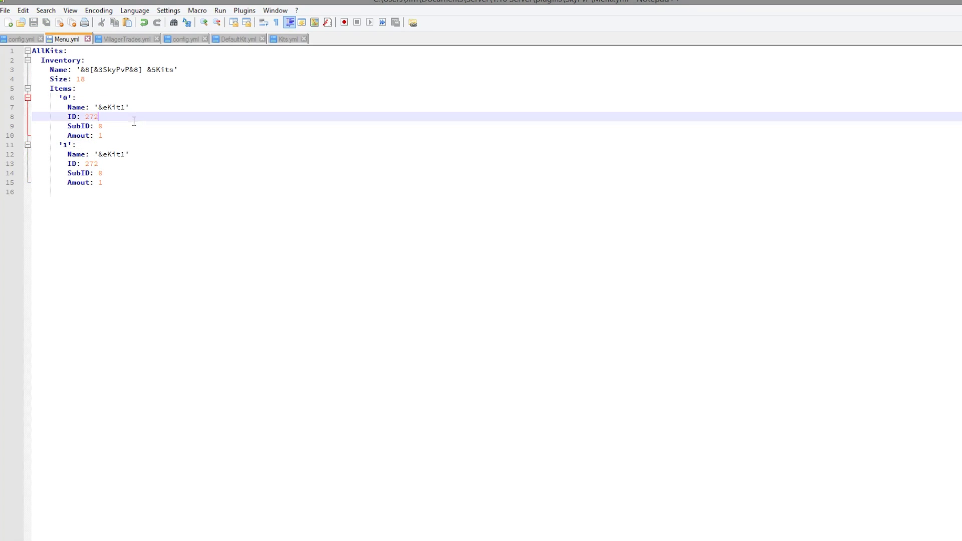
- Set item '1' to ID 121 and name '&eDonator Kit', then save Menu.yml
{"action": "left_click_drag", "start_coordinate": [113, 164], "coordinate": [87, 169]}
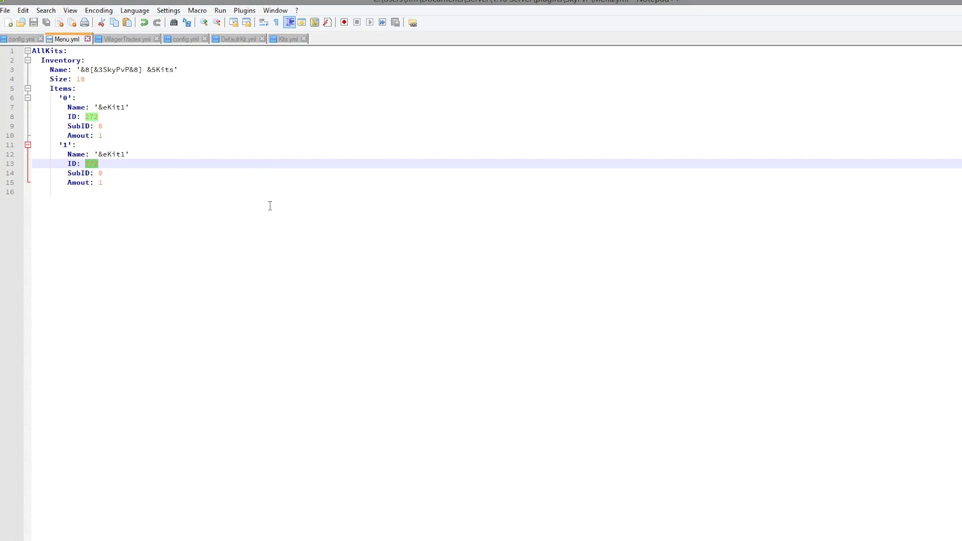
{"action": "type", "text": "121"}
{"action": "left_click_drag", "start_coordinate": [125, 155], "coordinate": [109, 156]}
{"action": "type", "text": "Donator"}
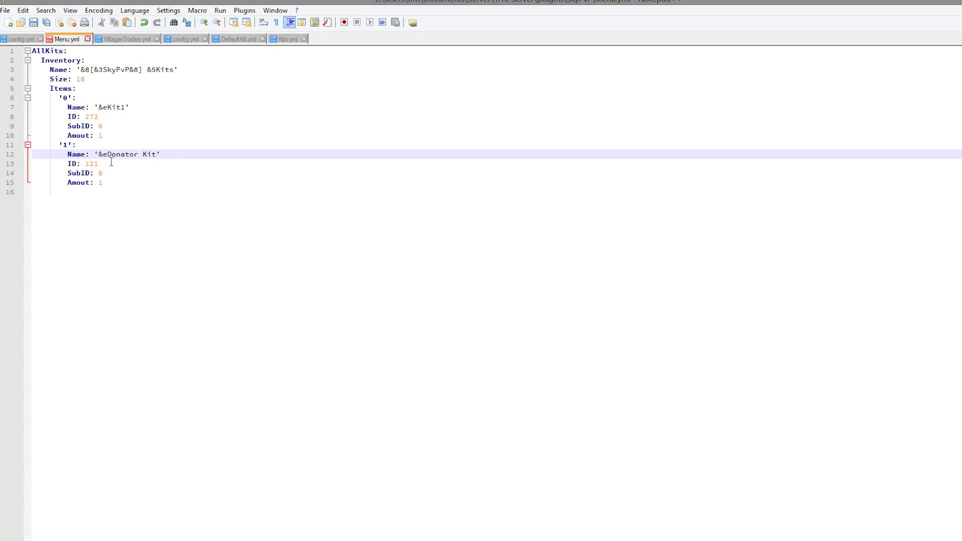
{"action": "key", "text": "ctrl+s"}
{"action": "left_click_drag", "start_coordinate": [263, 199], "coordinate": [32, 59]}
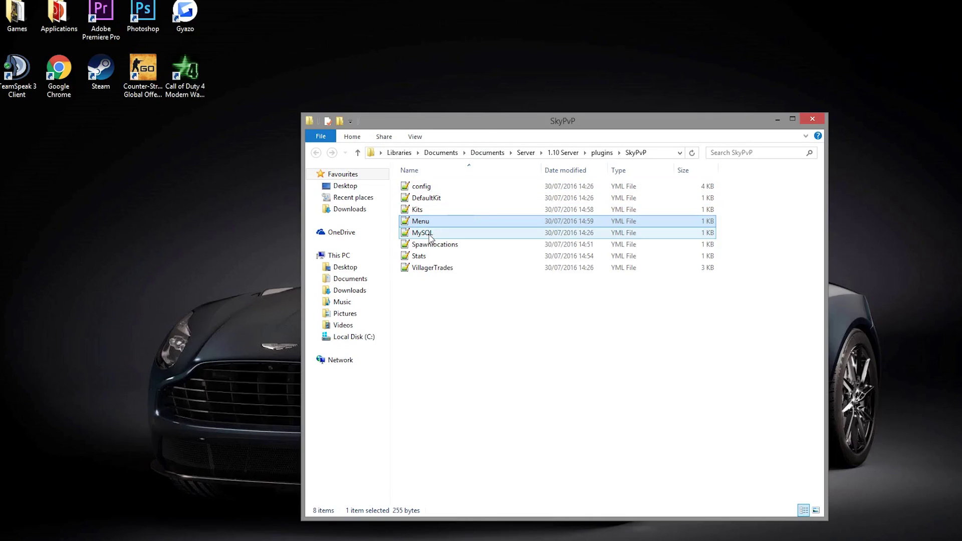
- Open MySQL.yml and close every other open file with Close All BUT This
{"action": "left_click", "coordinate": [428, 234]}
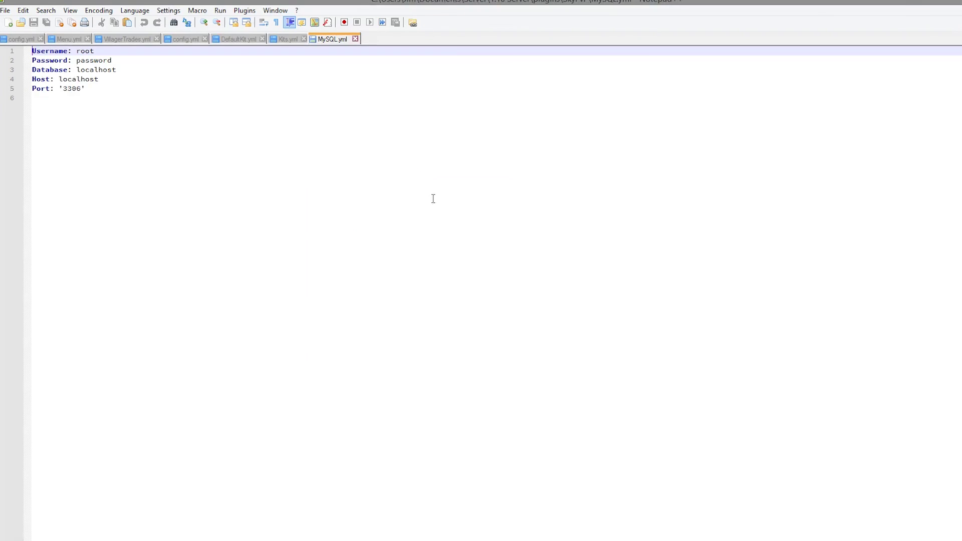
{"action": "left_click_drag", "start_coordinate": [150, 97], "coordinate": [2, 46]}
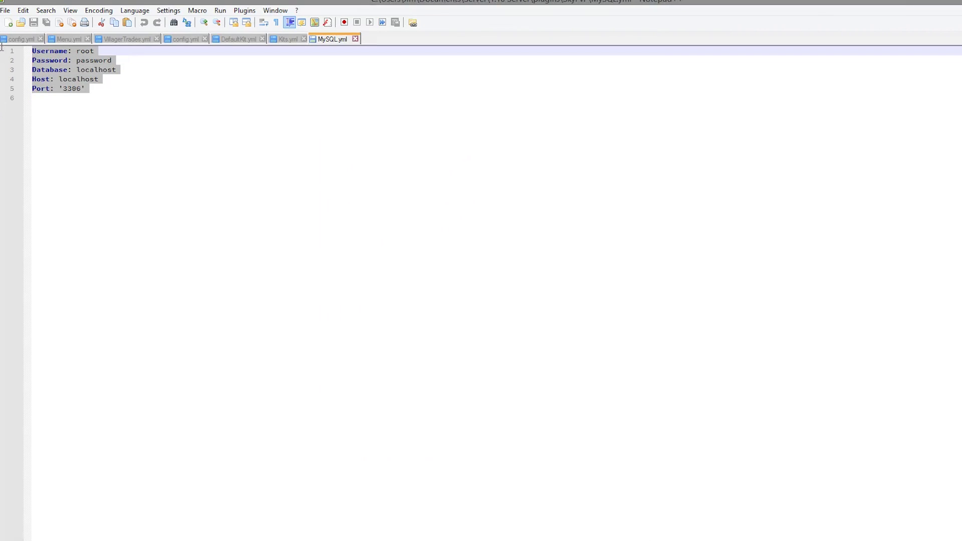
{"action": "right_click", "coordinate": [350, 39]}
{"action": "left_click", "coordinate": [370, 61]}
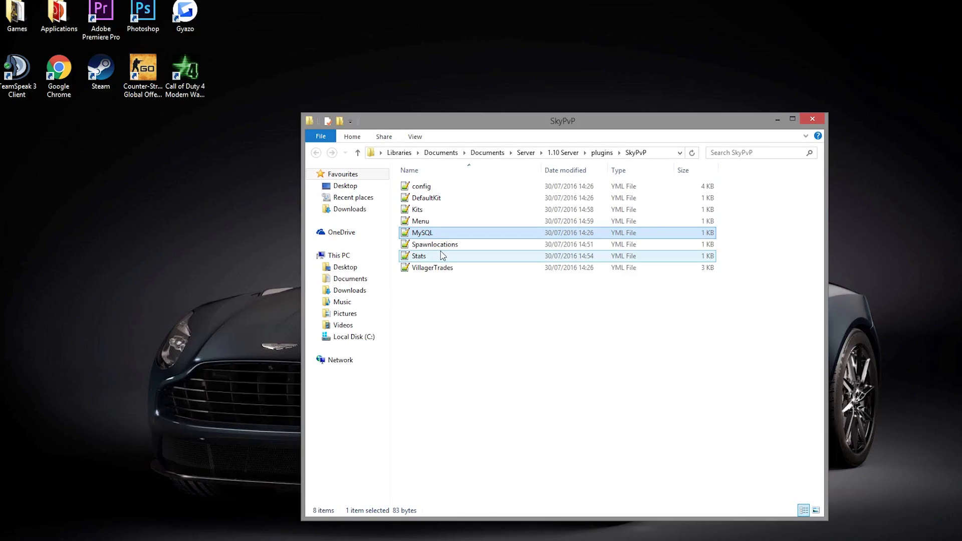
- Open Spawnlocations.yml and select its four world spawn entries
{"action": "left_click", "coordinate": [445, 246]}
{"action": "double_click", "coordinate": [447, 246]}
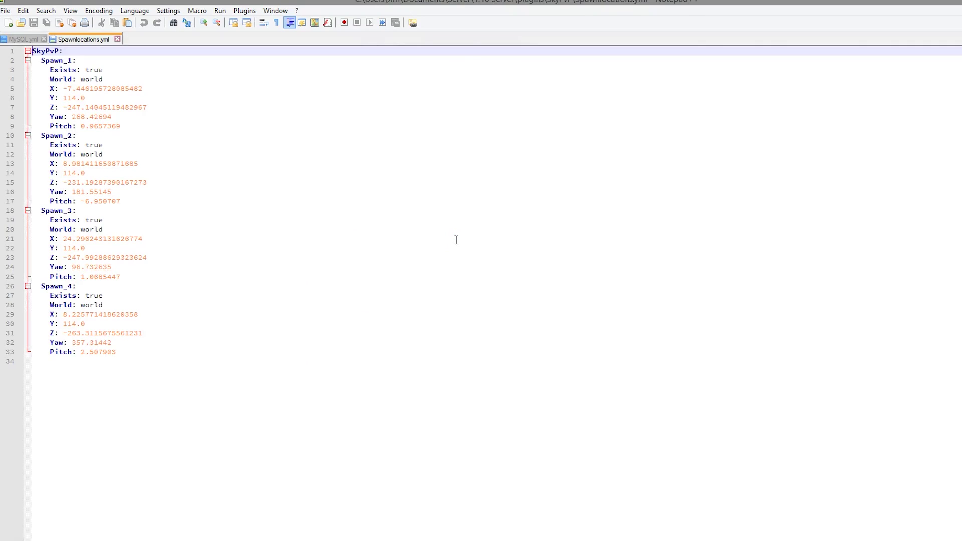
{"action": "left_click_drag", "start_coordinate": [399, 348], "coordinate": [31, 51]}
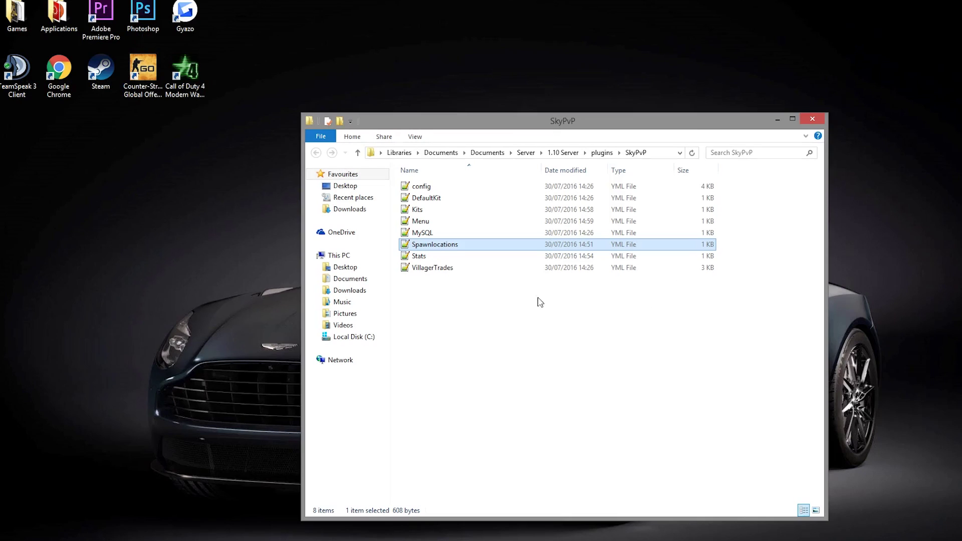
- Open Stats.yml and check both players' Kills lines
{"action": "double_click", "coordinate": [417, 256]}
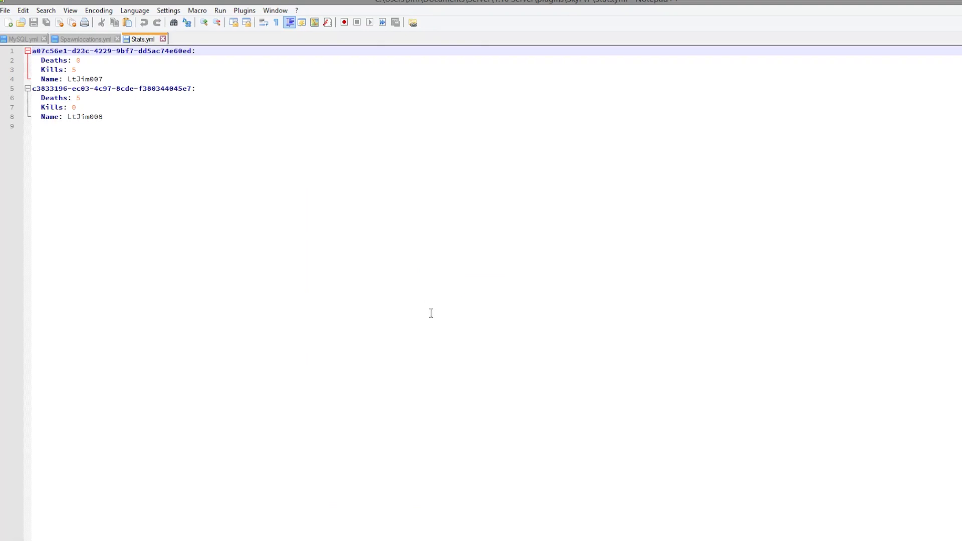
{"action": "left_click", "coordinate": [85, 136]}
{"action": "key", "text": "ctrl+a"}
{"action": "left_click", "coordinate": [100, 108]}
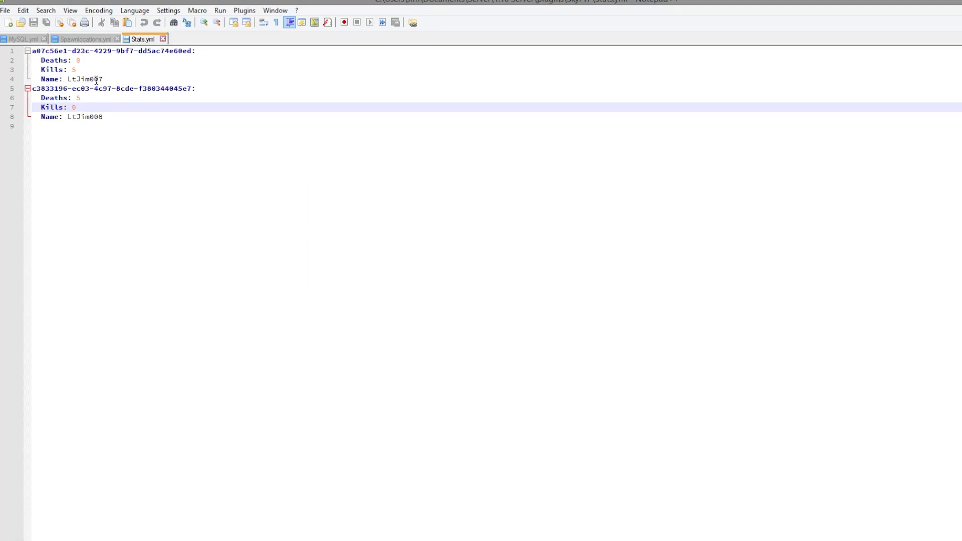
{"action": "left_click", "coordinate": [75, 70]}
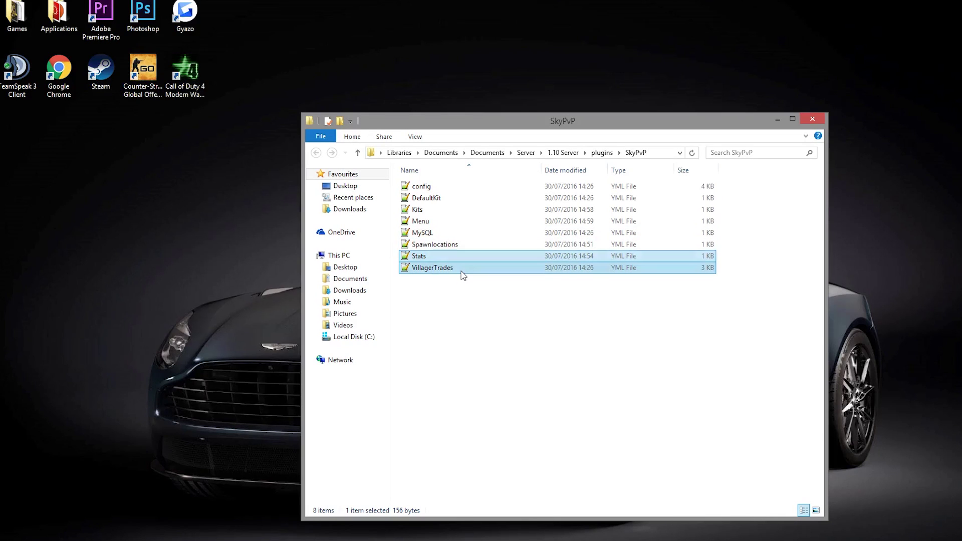
- Open VillagerTrades.yml and scroll through the weapon and armour price lists
{"action": "double_click", "coordinate": [461, 271]}
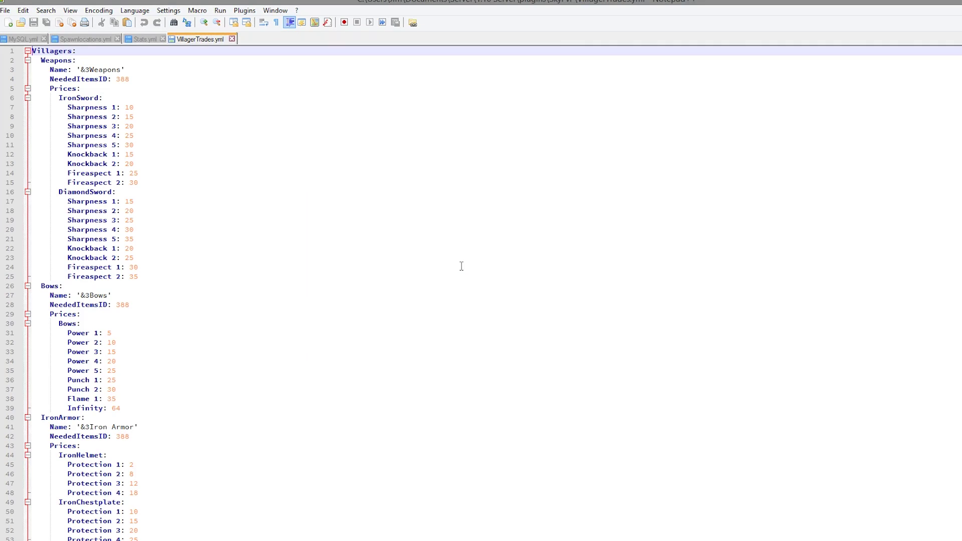
{"action": "scroll", "coordinate": [121, 67], "scroll_direction": "down", "scroll_amount": 8}
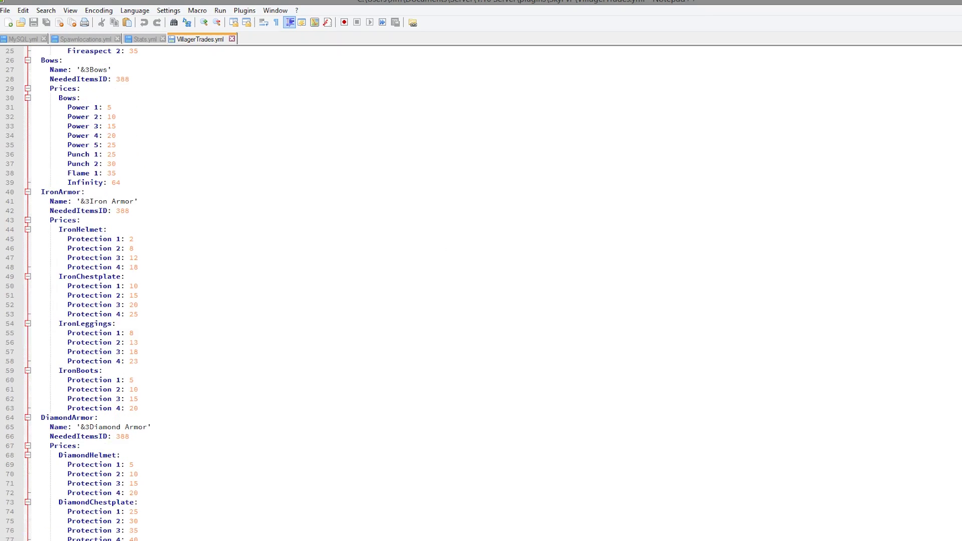
{"action": "scroll", "coordinate": [481, 293], "scroll_direction": "down", "scroll_amount": 13}
{"action": "scroll", "coordinate": [132, 280], "scroll_direction": "up", "scroll_amount": 4}
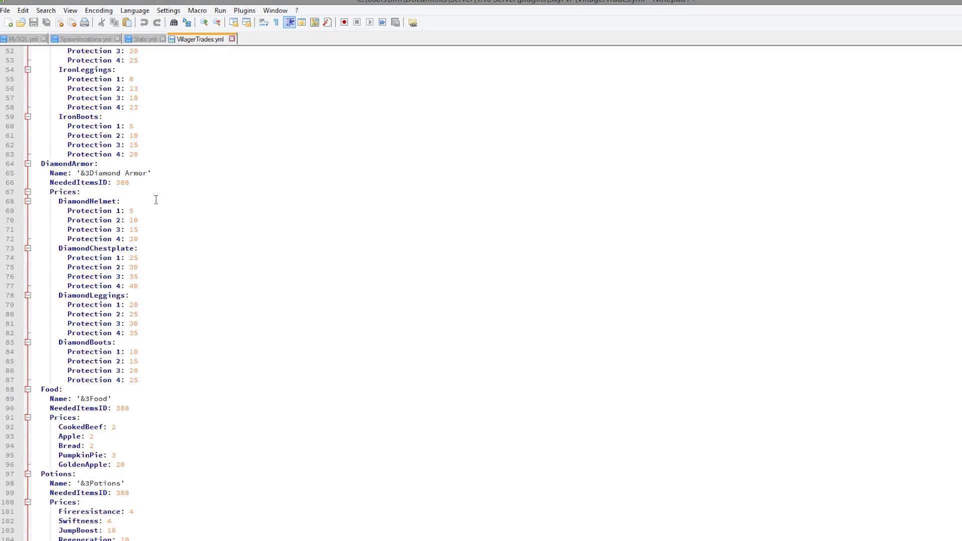
{"action": "scroll", "coordinate": [103, 379], "scroll_direction": "down", "scroll_amount": 1}
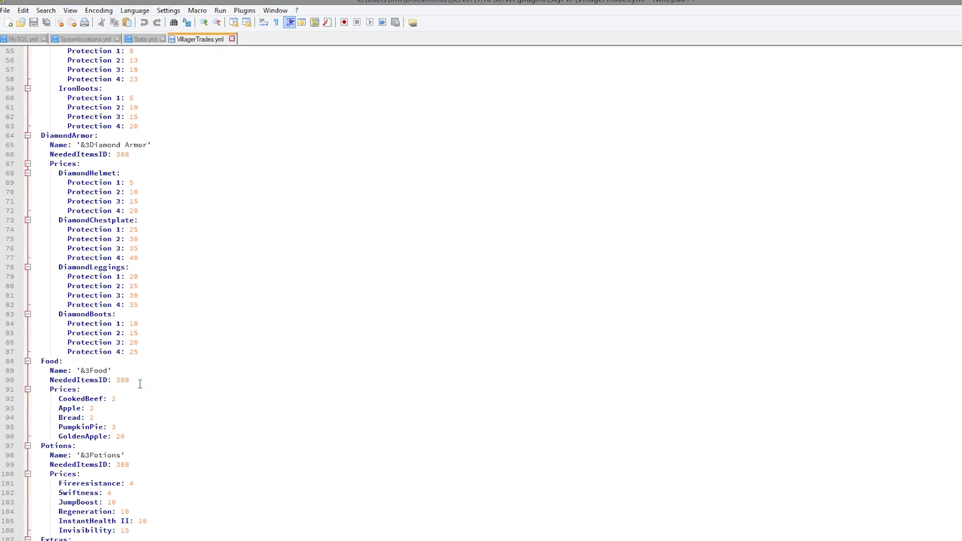
- Highlight the Food trade's NeededItemsID 388 and its price list
{"action": "double_click", "coordinate": [123, 380]}
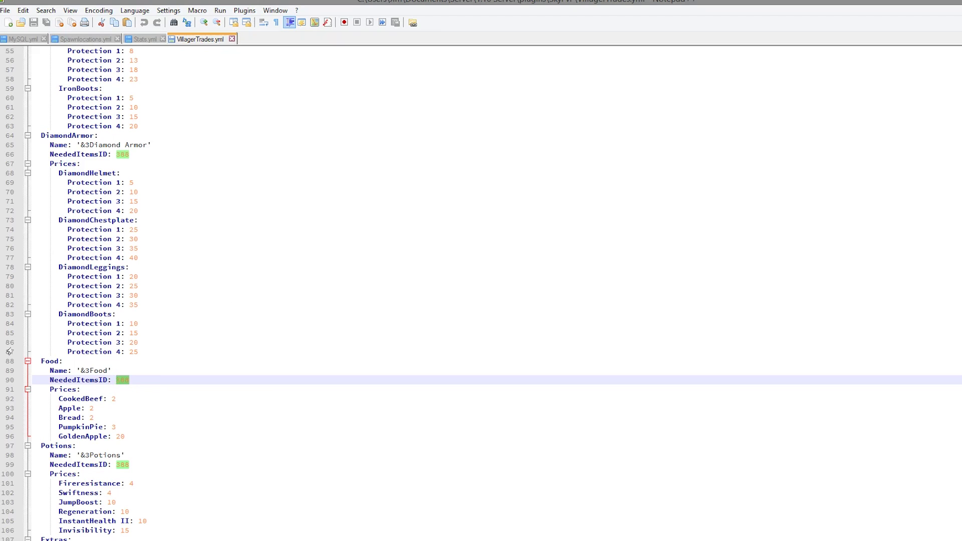
{"action": "scroll", "coordinate": [145, 409], "scroll_direction": "down", "scroll_amount": 2}
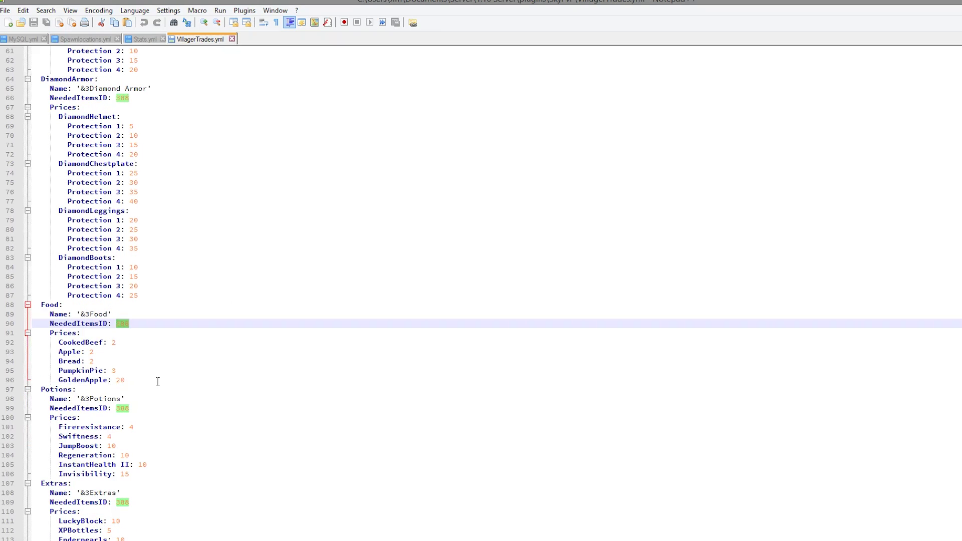
{"action": "left_click_drag", "start_coordinate": [157, 380], "coordinate": [45, 333]}
{"action": "left_click", "coordinate": [83, 349]}
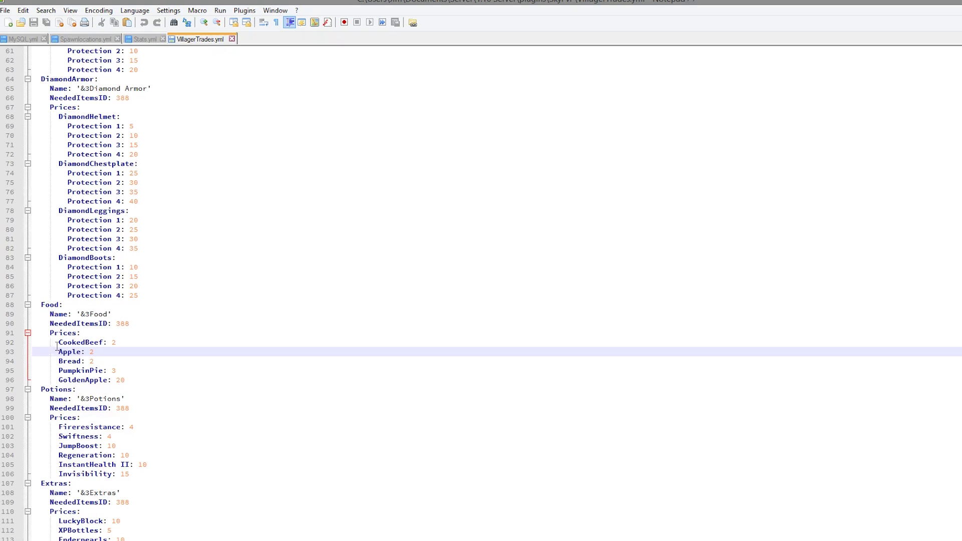
{"action": "scroll", "coordinate": [105, 380], "scroll_direction": "down", "scroll_amount": 1}
{"action": "scroll", "coordinate": [180, 323], "scroll_direction": "up", "scroll_amount": 10}
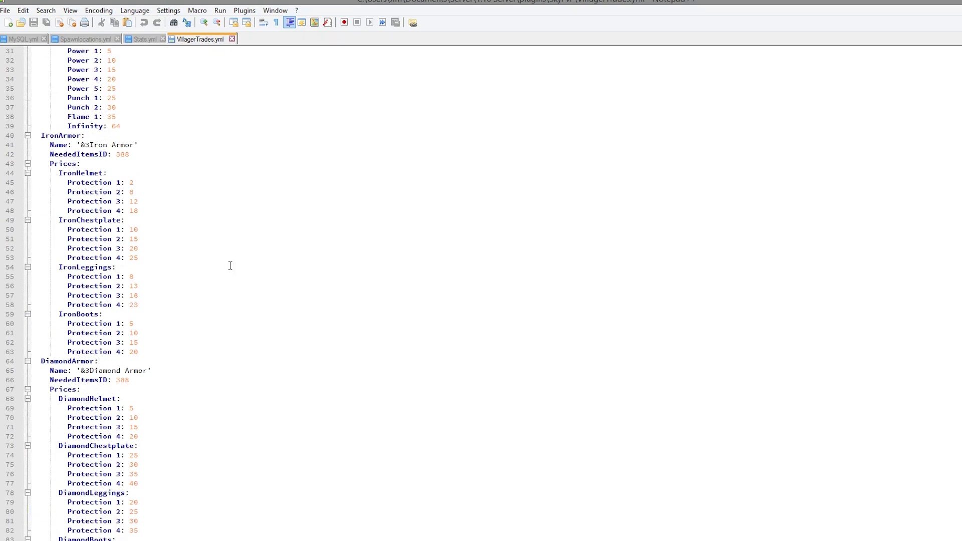